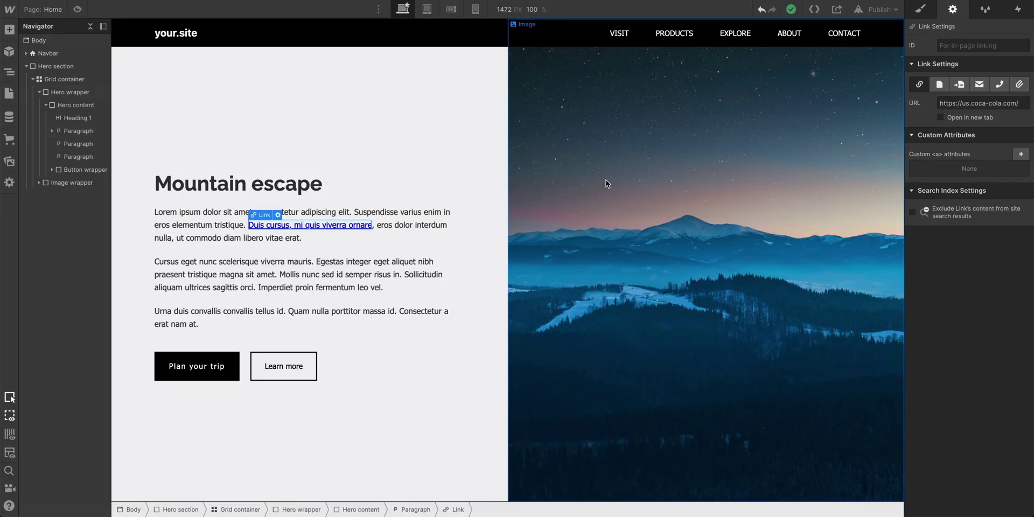
Style the paragraph link through the All Links HTML tag in the Selector
left_click(920, 9)
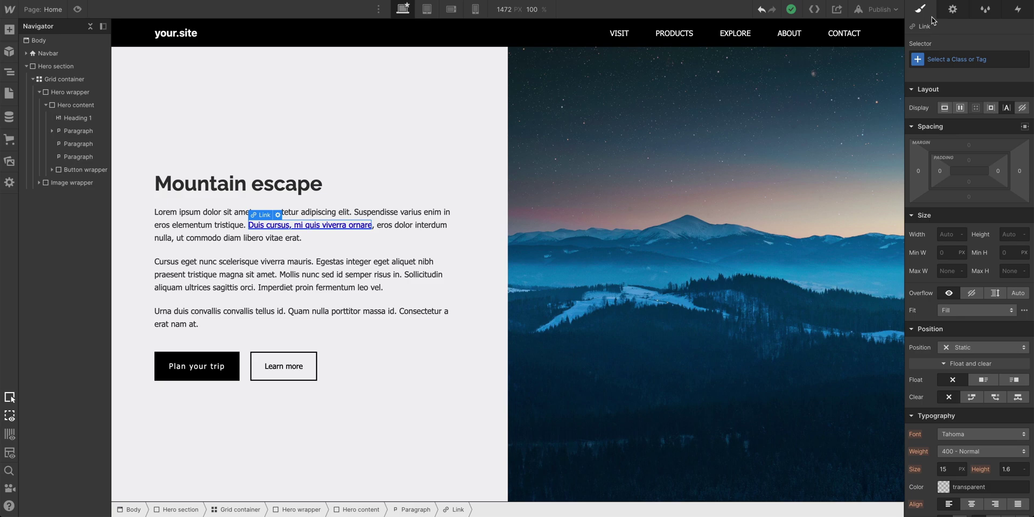
left_click(996, 57)
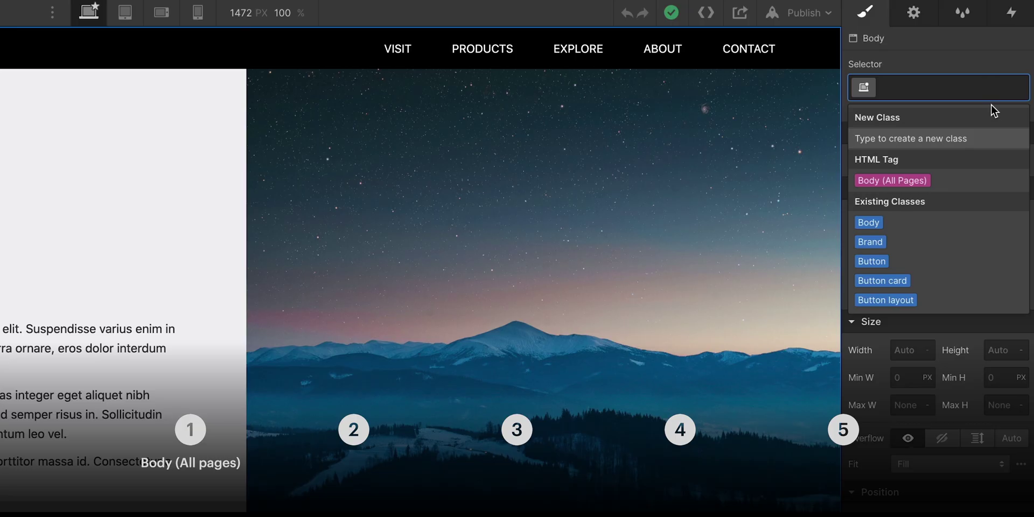
left_click(985, 179)
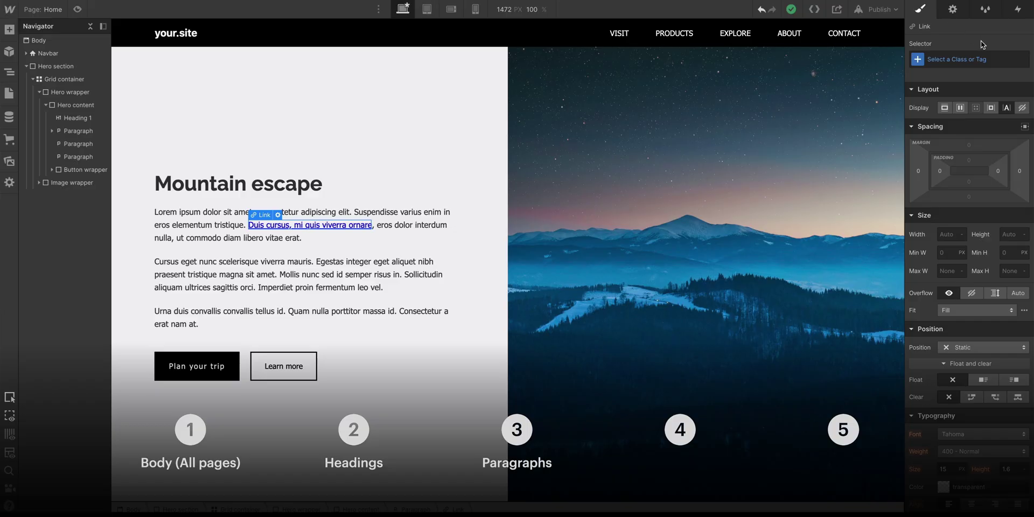
left_click(998, 56)
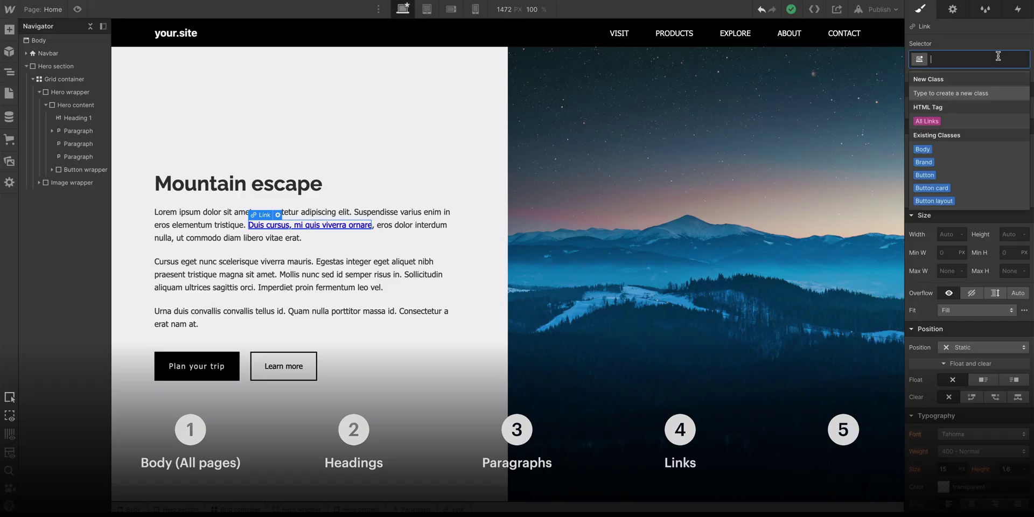
left_click(981, 121)
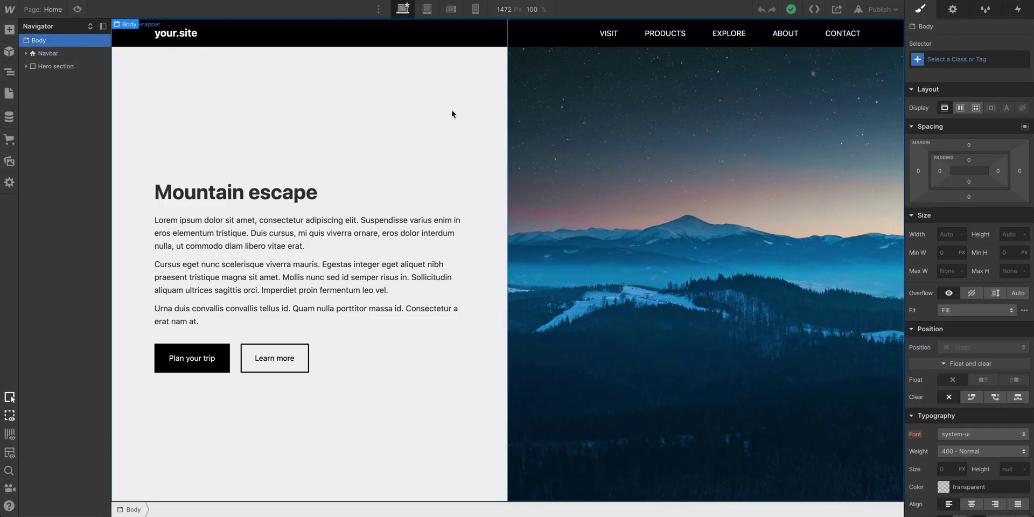
Point the Body element's selector to the Body (All Pages) HTML tag
left_click(1003, 58)
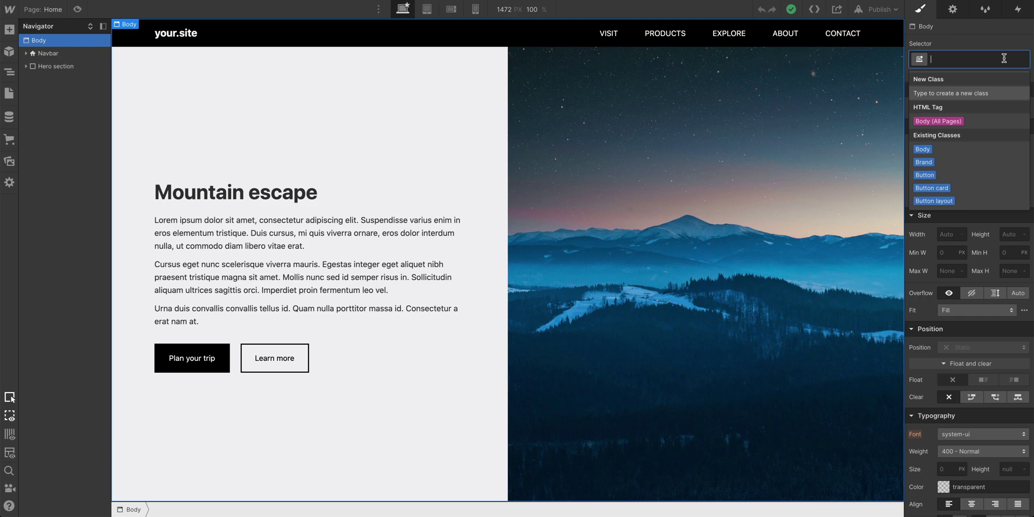
left_click(1002, 122)
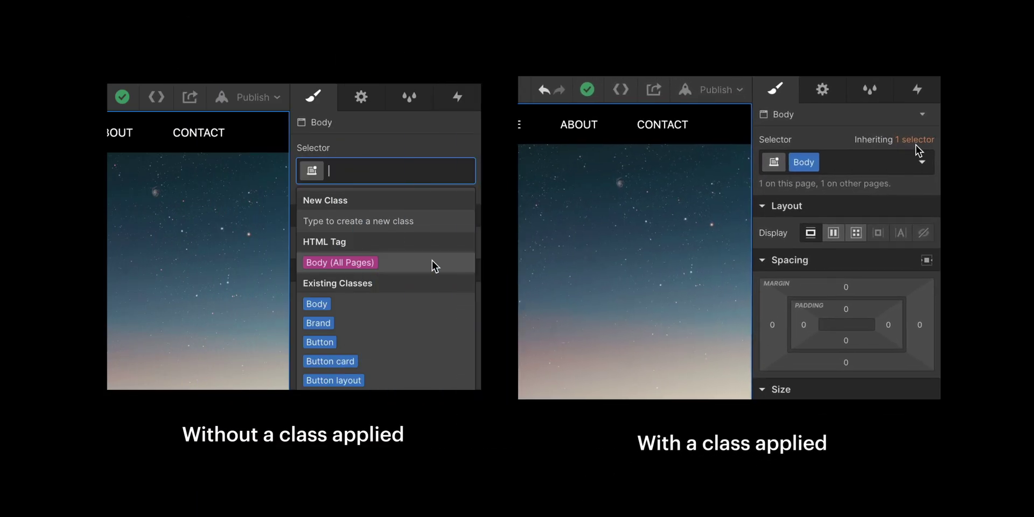
Edit the inherited Body (All Pages) tag, previewing weights and keeping 400 - Normal
left_click(907, 154)
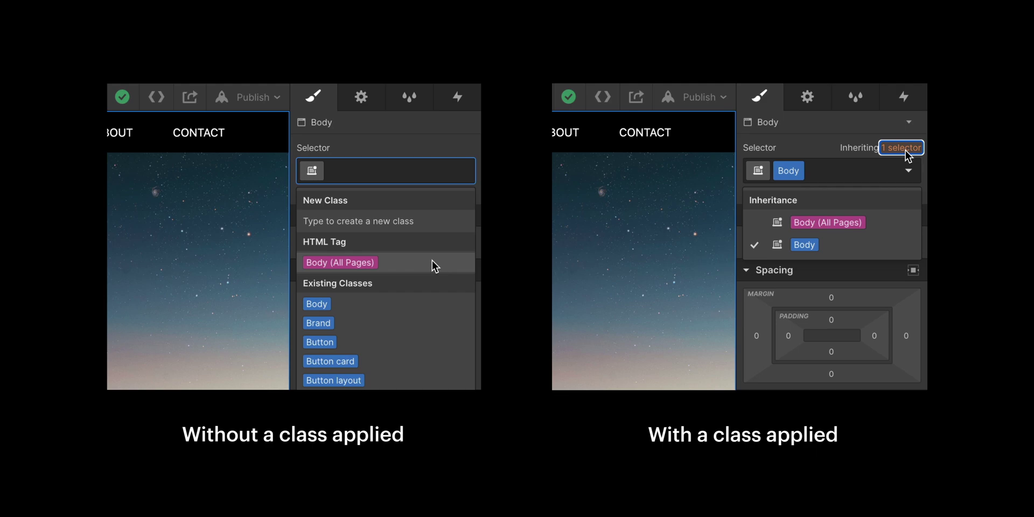
left_click(890, 224)
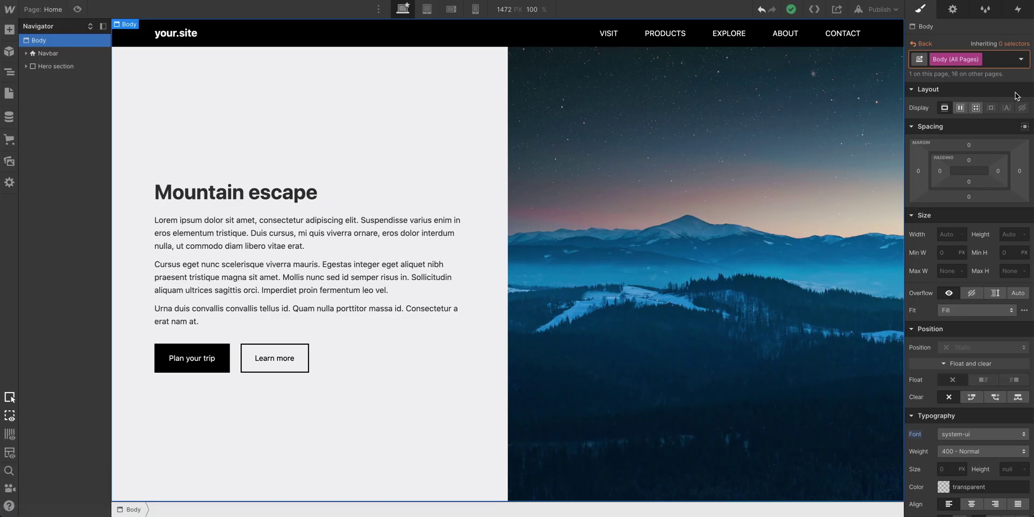
scroll(1015, 96, "down", 1)
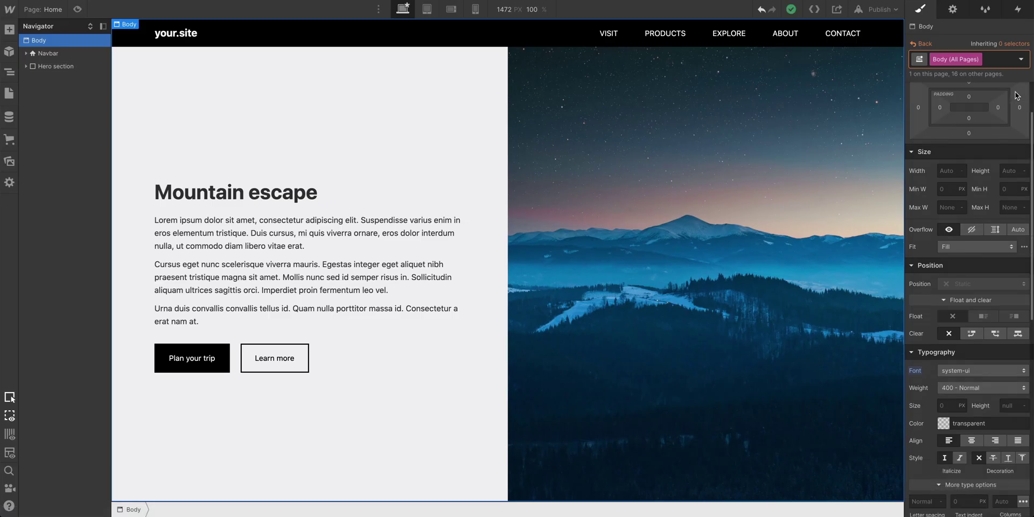
scroll(1015, 97, "down", 2)
scroll(1014, 99, "down", 2)
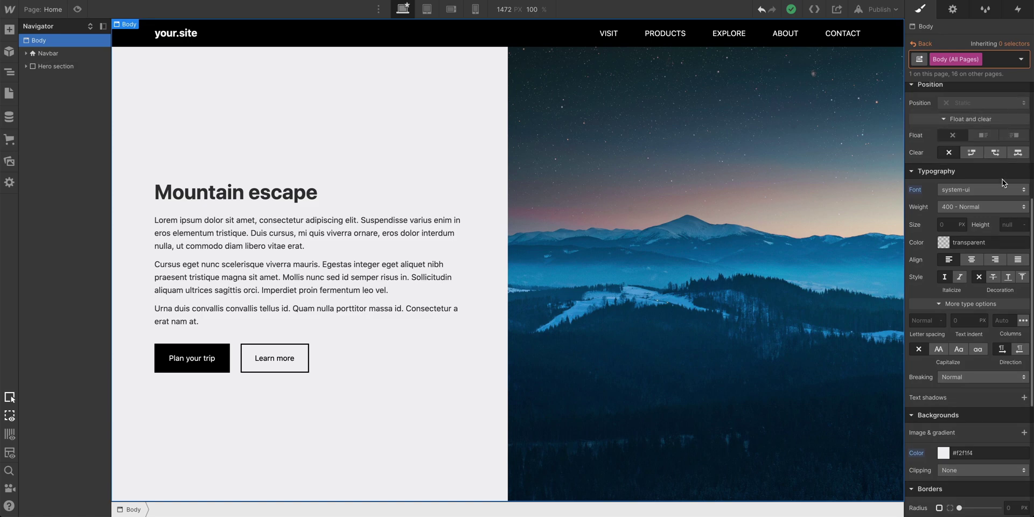
left_click(998, 207)
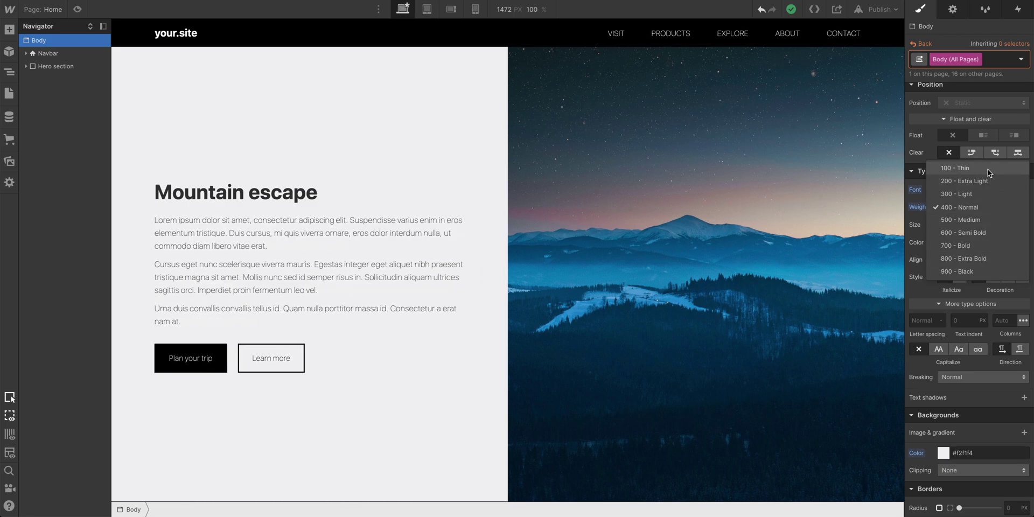
left_click(988, 207)
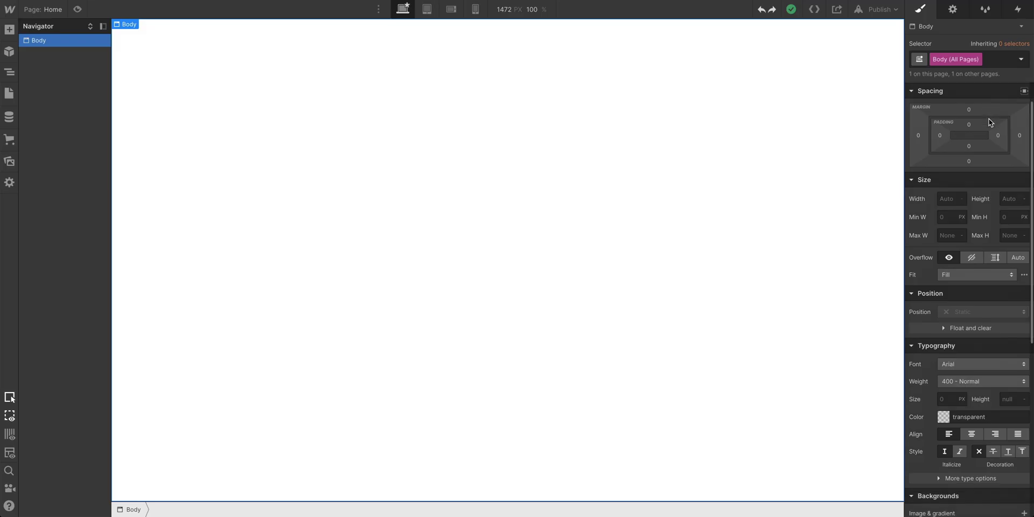
Set the Body (All Pages) font to Merriweather
scroll(989, 122, "down", 5)
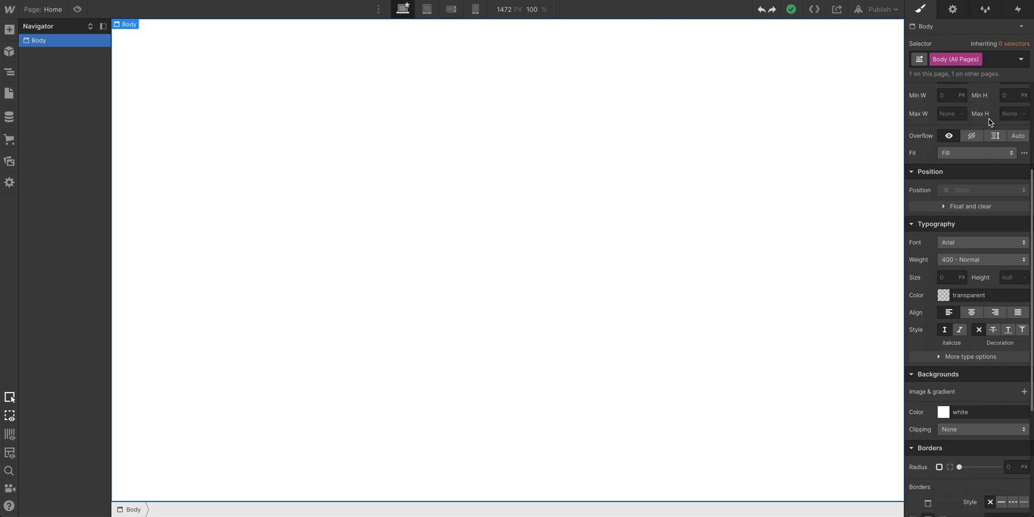
left_click(989, 217)
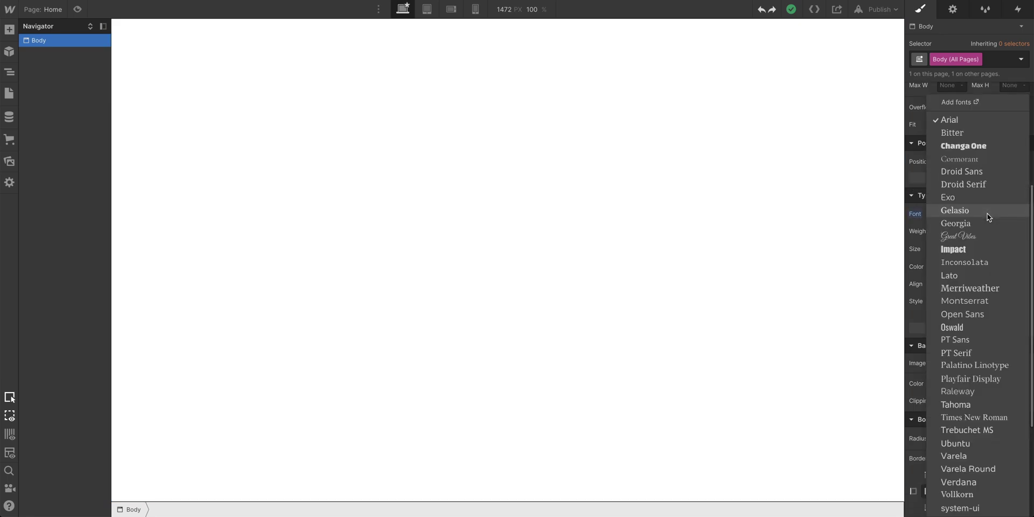
left_click(988, 289)
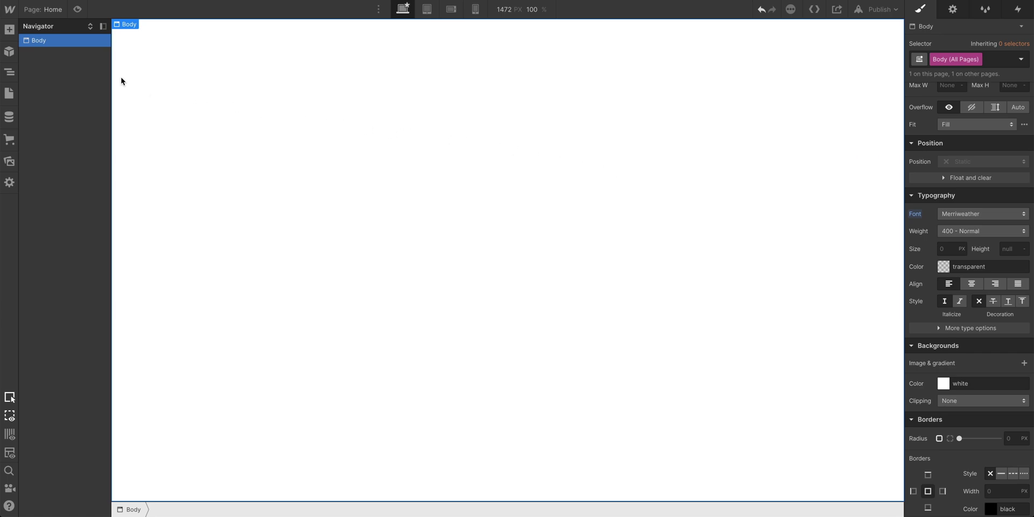
Add a Heading at the top of the blank page and check its inherited font
left_click(14, 35)
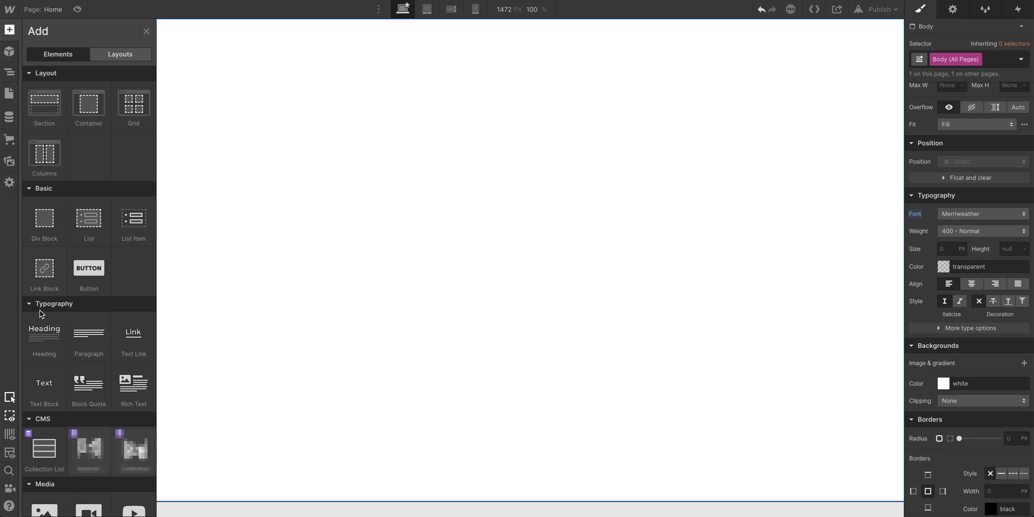
left_click_drag(41, 324, 214, 72)
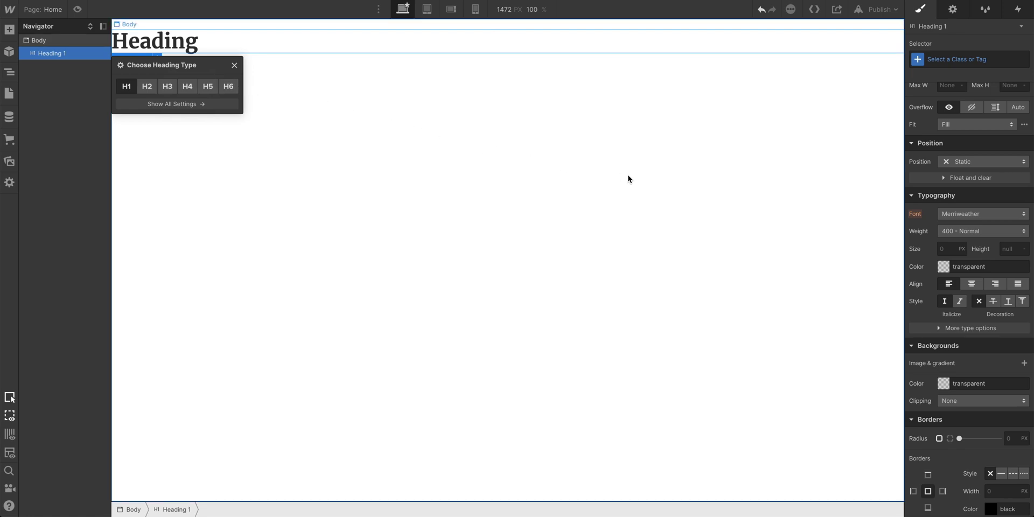
left_click(915, 214)
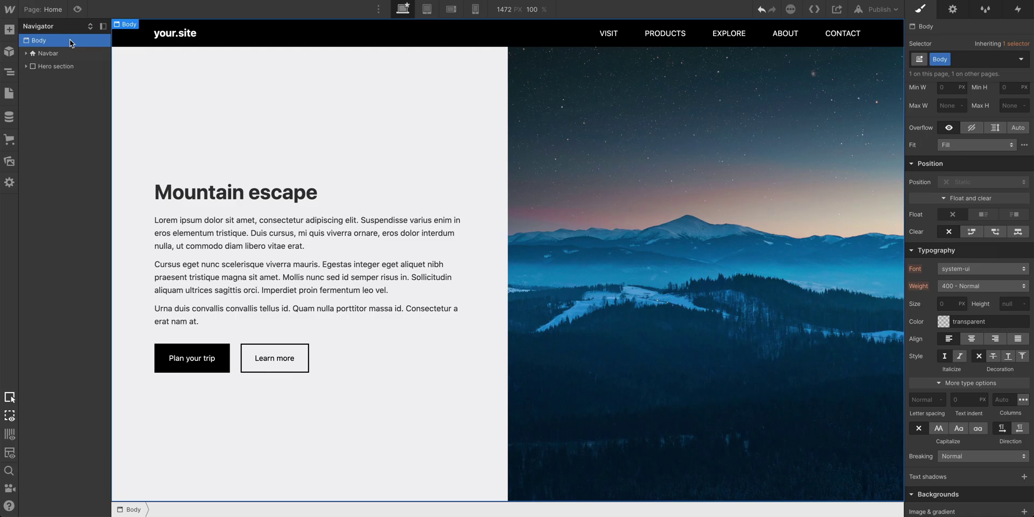
Switch back to the Body (All Pages) tag and preview fonts in its Font list
left_click(1011, 43)
left_click(1002, 87)
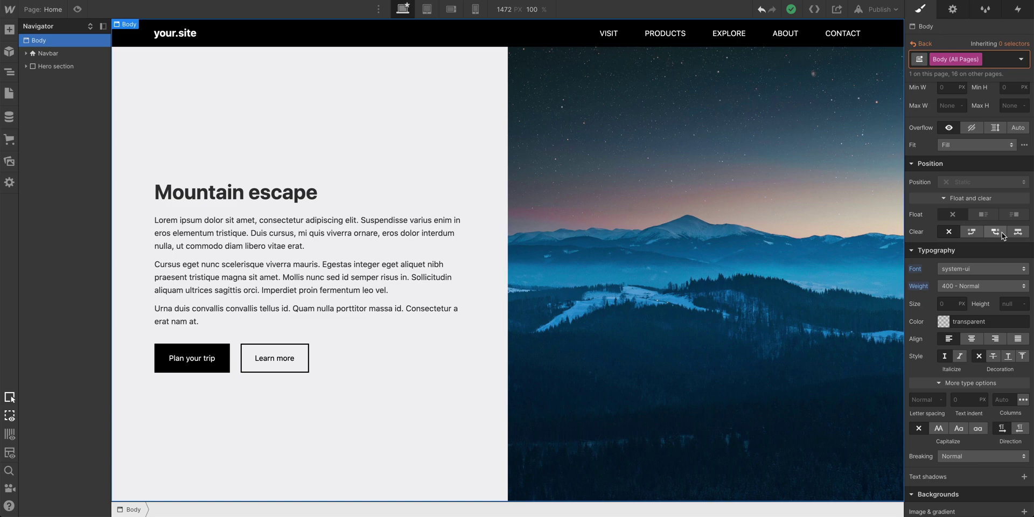
left_click(999, 268)
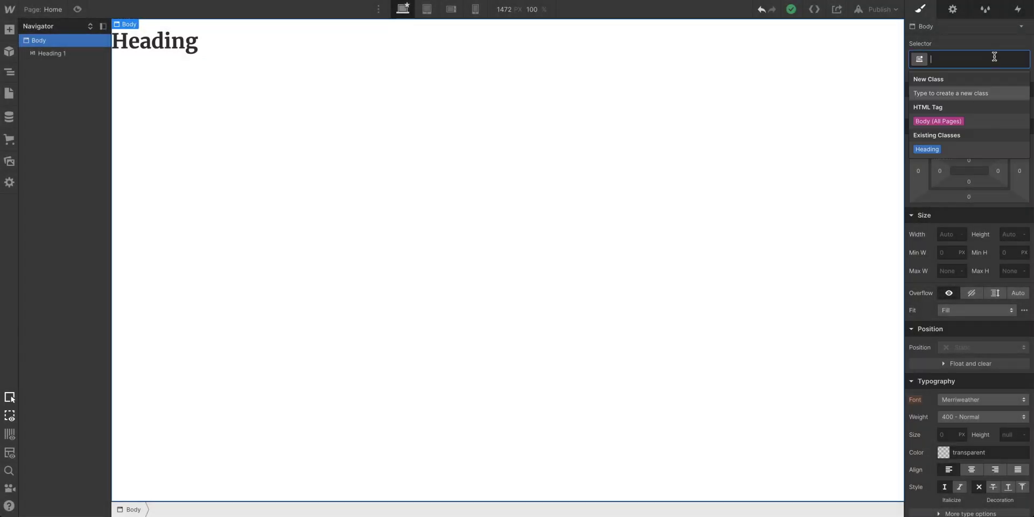
Give the Body (All Pages) tag a White Smoke background colour
left_click(994, 121)
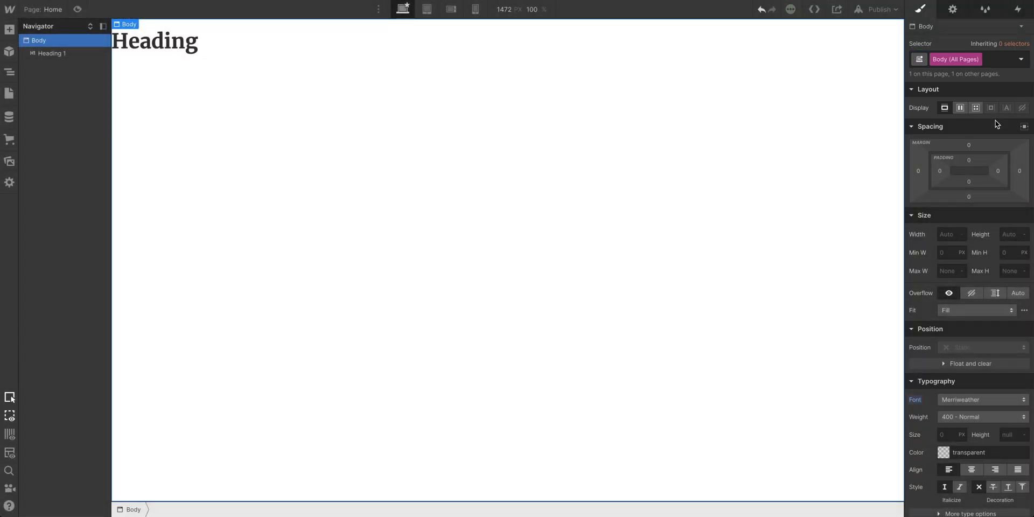
scroll(995, 123, "down", 2)
scroll(995, 123, "down", 3)
scroll(995, 123, "down", 2)
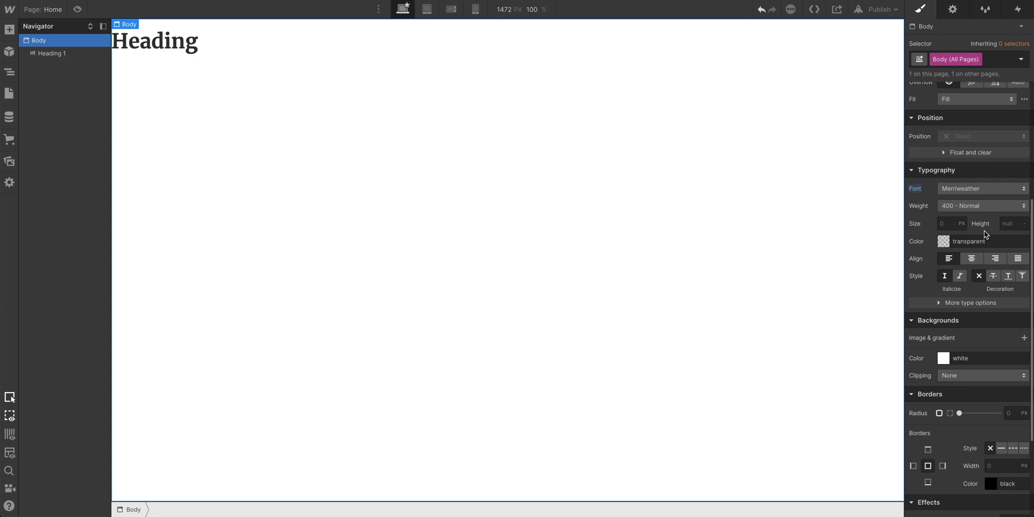
left_click(943, 359)
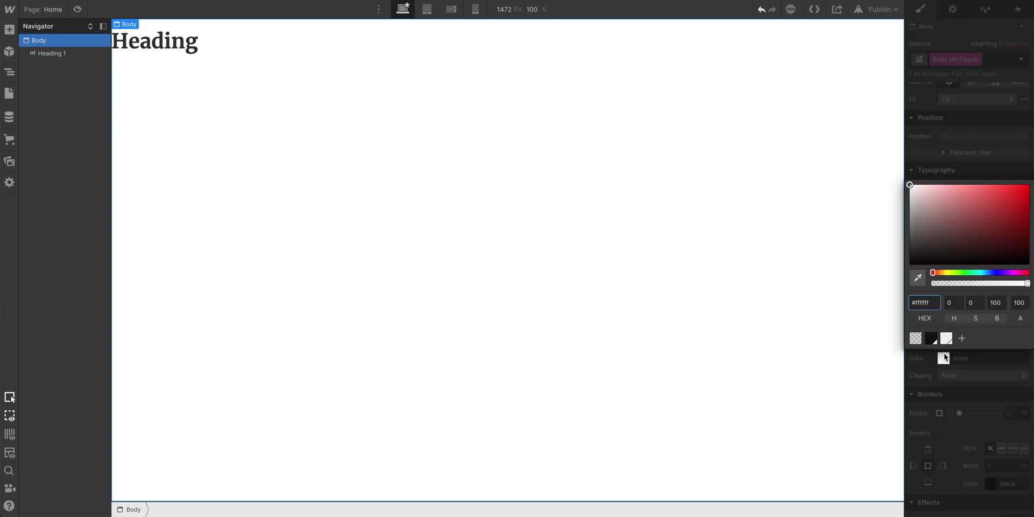
left_click(946, 339)
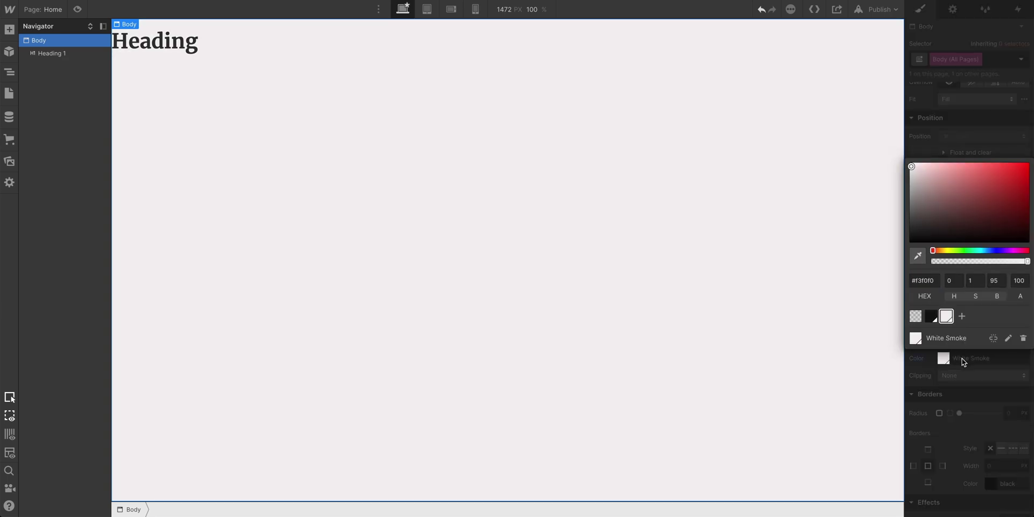
left_click(962, 358)
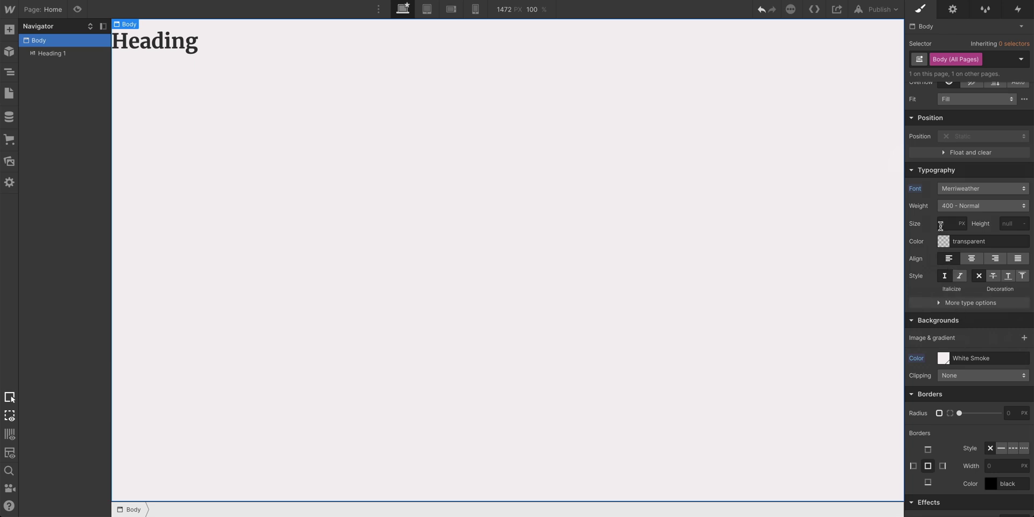
Set the body text size to 16 px
left_click(940, 224)
type("16")
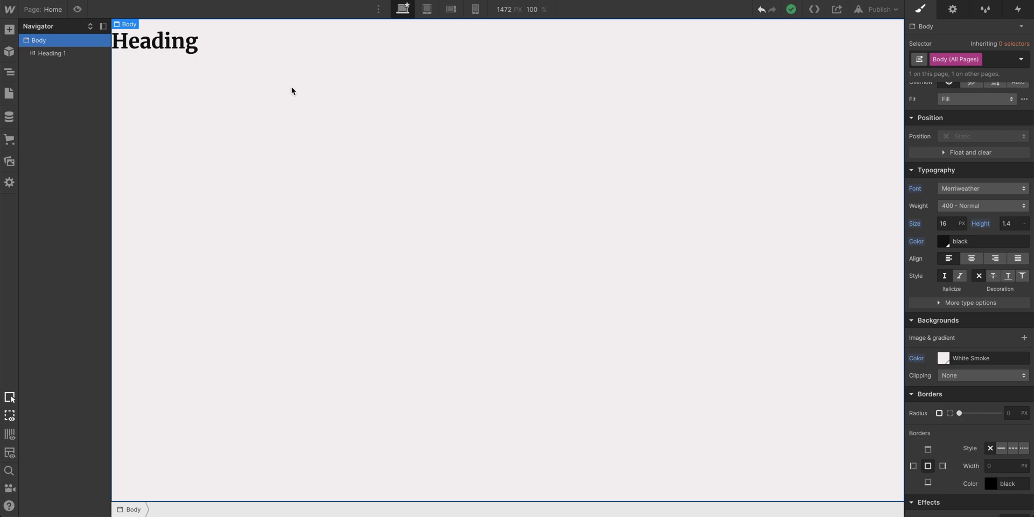
left_click(191, 47)
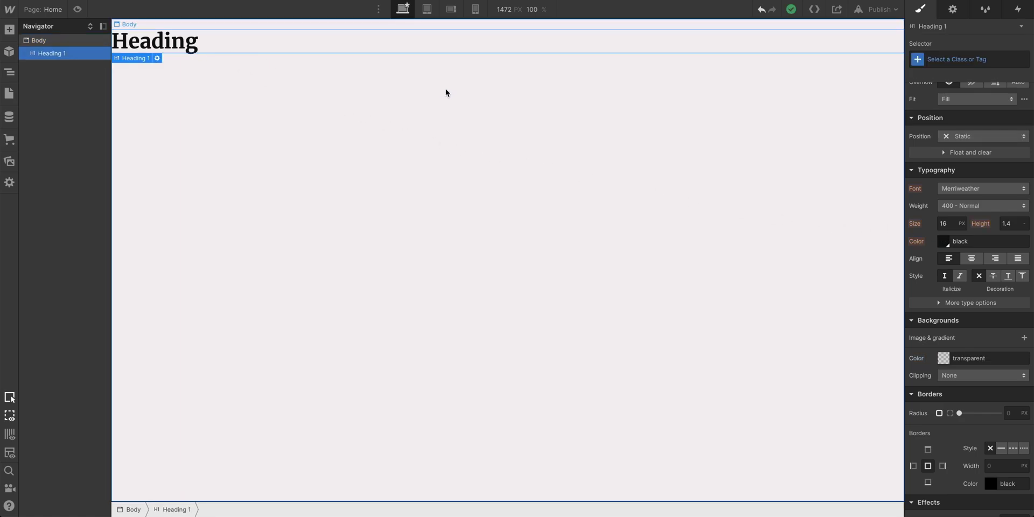
Apply the existing Heading class to the first heading and add a second heading below it
left_click(1001, 59)
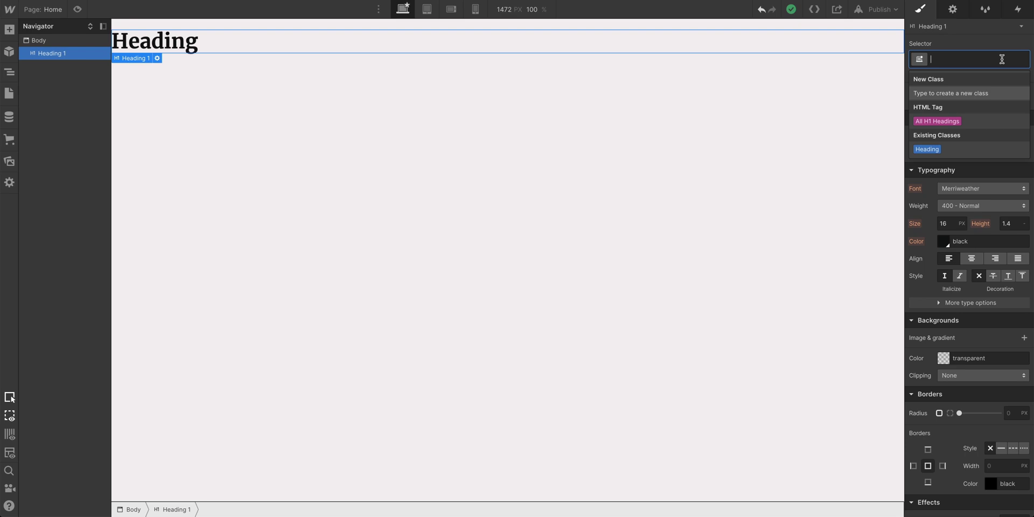
left_click(992, 152)
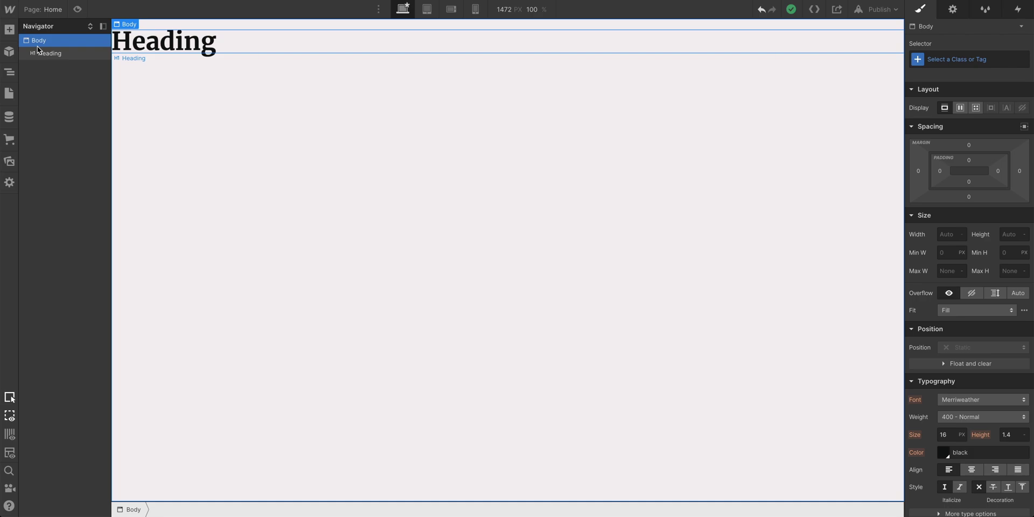
left_click(11, 31)
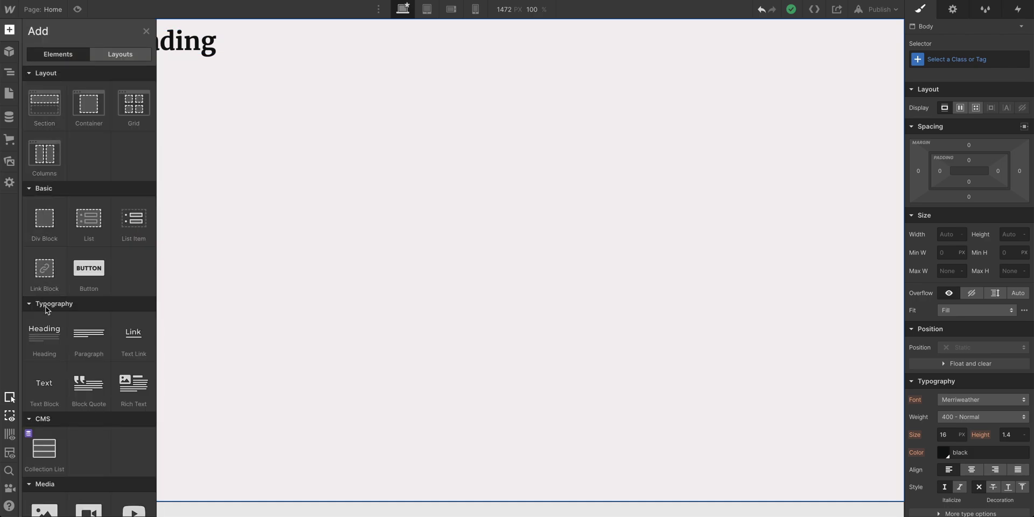
left_click_drag(44, 334, 201, 119)
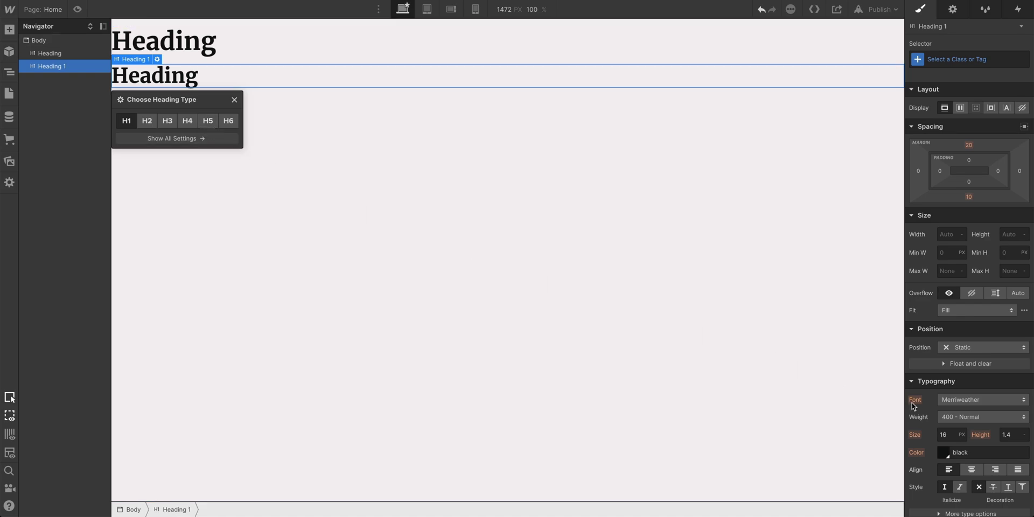
Check the font inheritance, then set the second heading's Heading 2 style to PT Sans
left_click(912, 402)
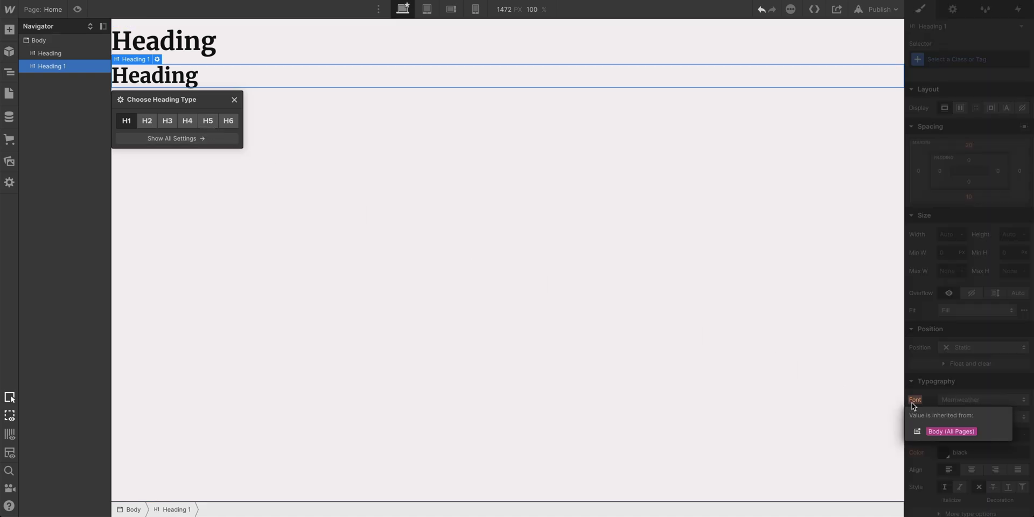
left_click(938, 408)
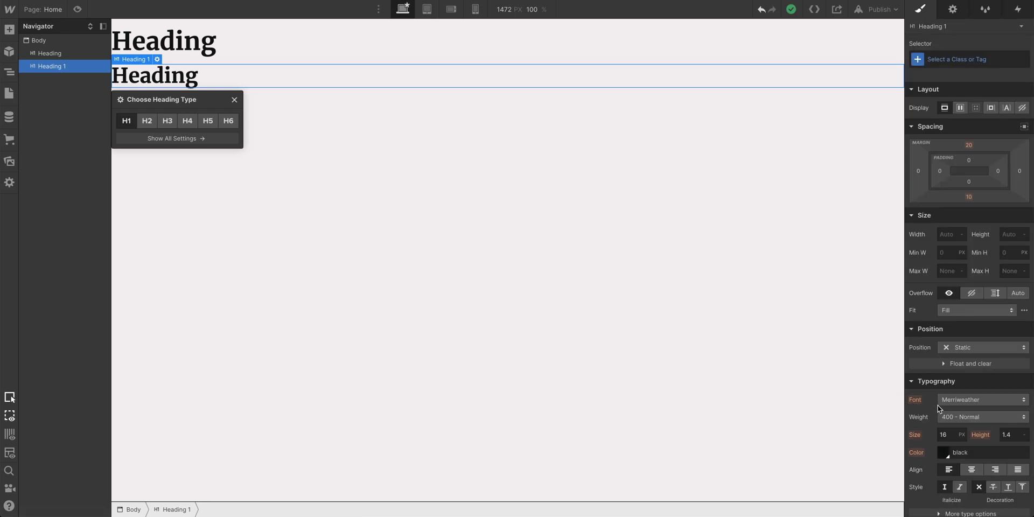
left_click(988, 404)
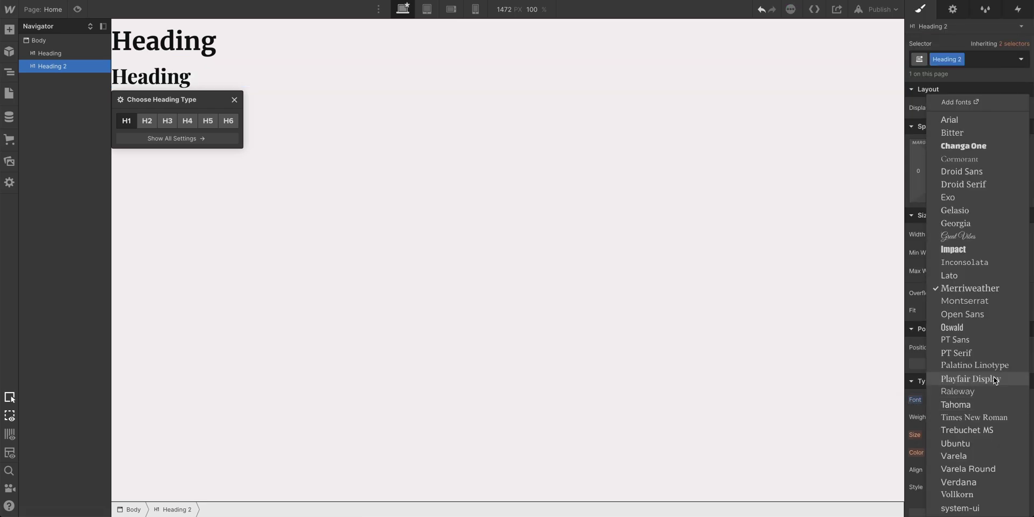
left_click(996, 345)
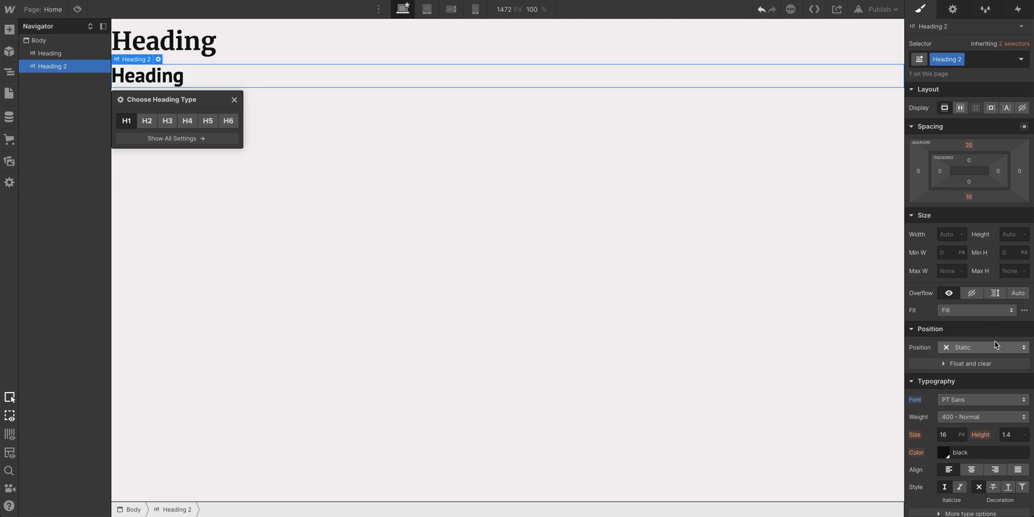
Remove the Heading 2 class from the second heading and add a third heading below it
left_click(985, 58)
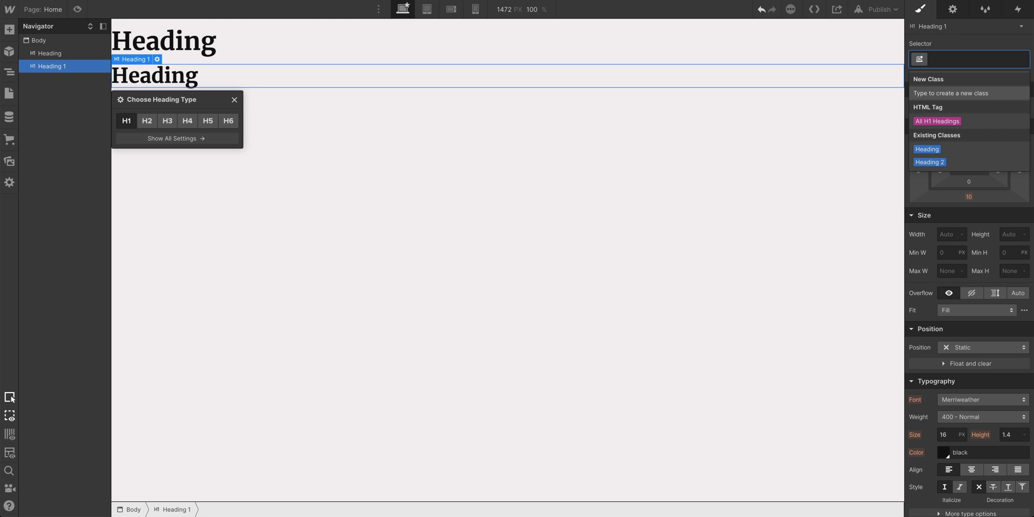
left_click(981, 49)
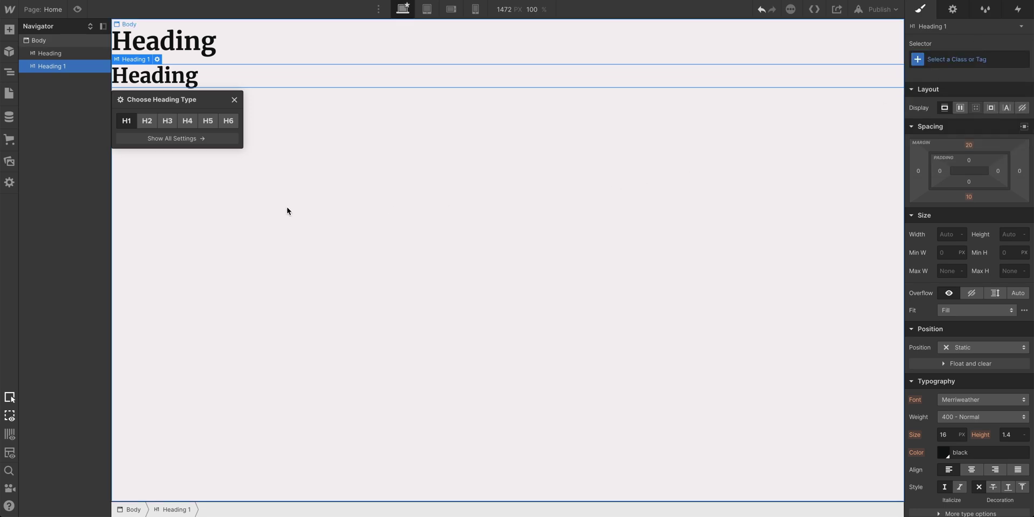
left_click(9, 31)
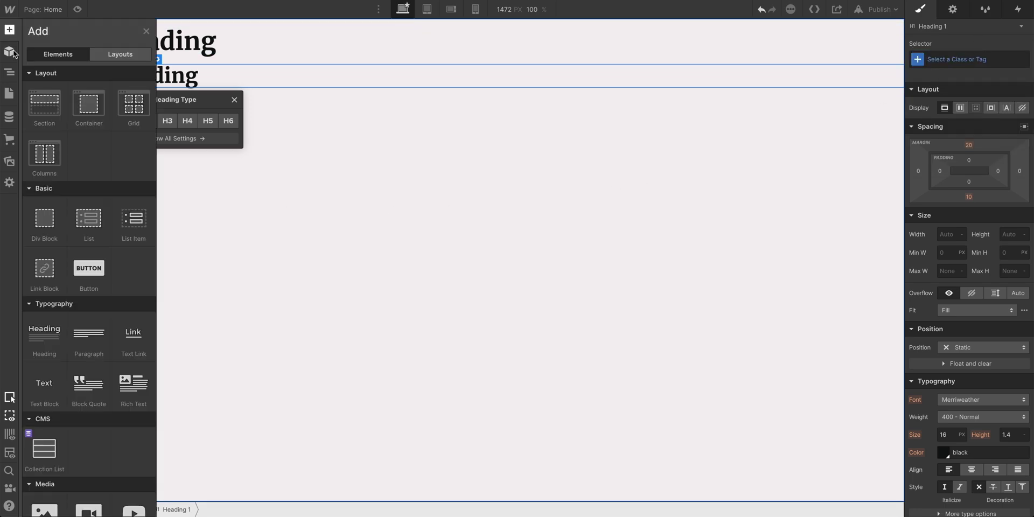
mouse_move(44, 334)
left_mouse_down()
mouse_move(111, 231)
mouse_move(220, 150)
left_mouse_up()
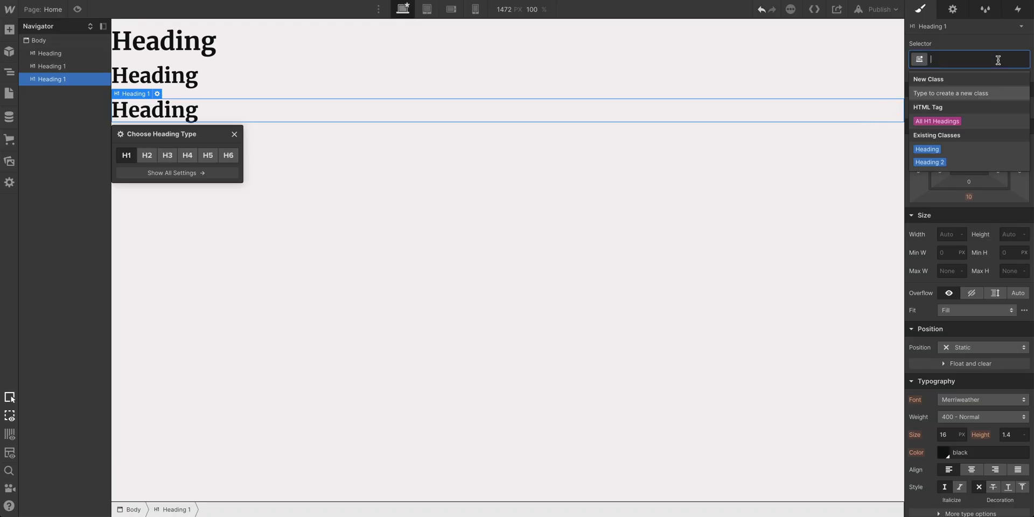
Target the All H1 Headings tag and inspect its inherited font options
left_click(997, 121)
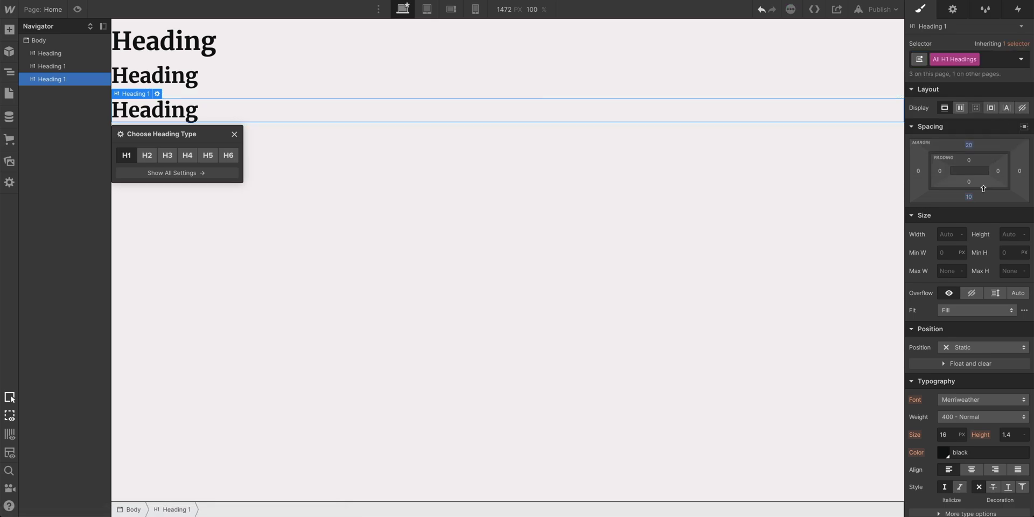
left_click(918, 399)
left_click(1005, 405)
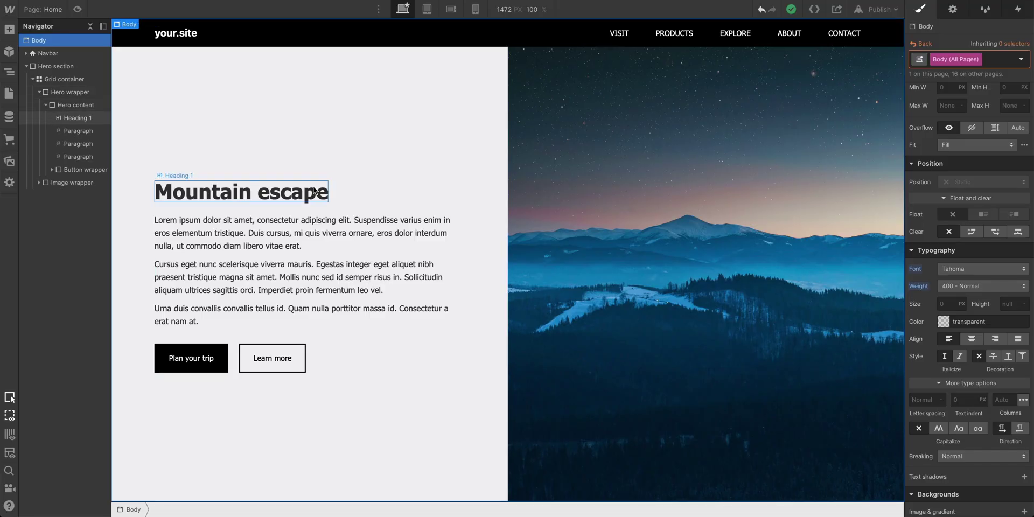
Set the All H1 Headings tag font to Playfair Display via the Mountain escape heading
left_click(314, 191)
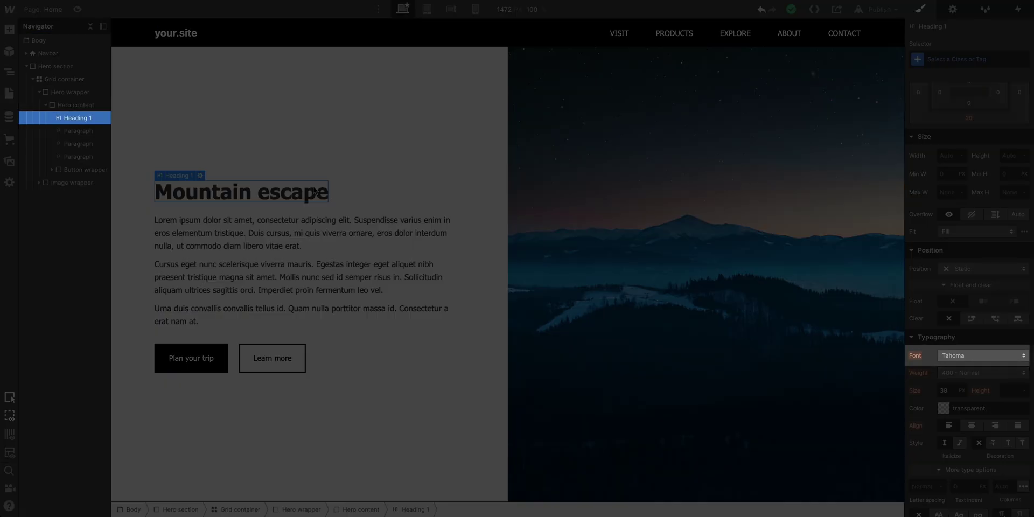
left_click(958, 59)
left_click(945, 119)
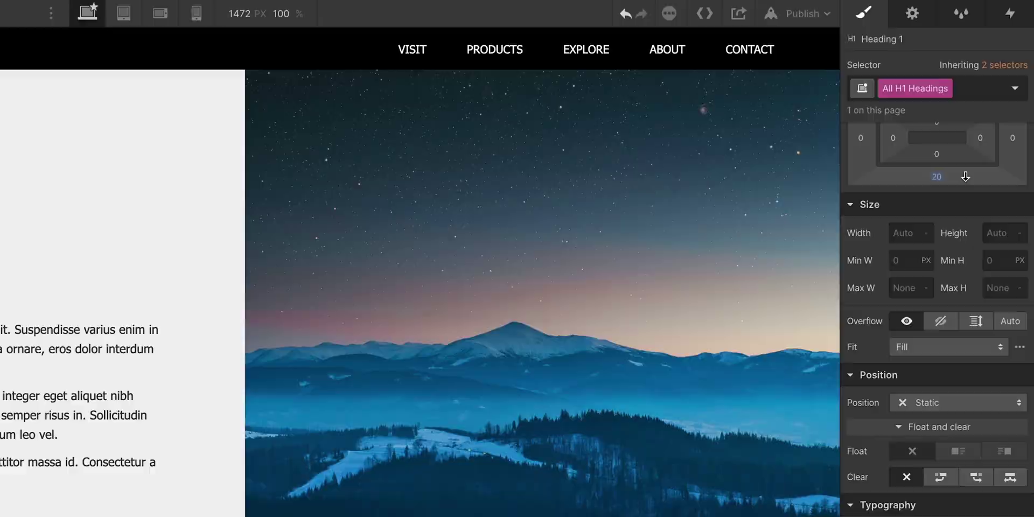
left_click(982, 355)
left_click(990, 331)
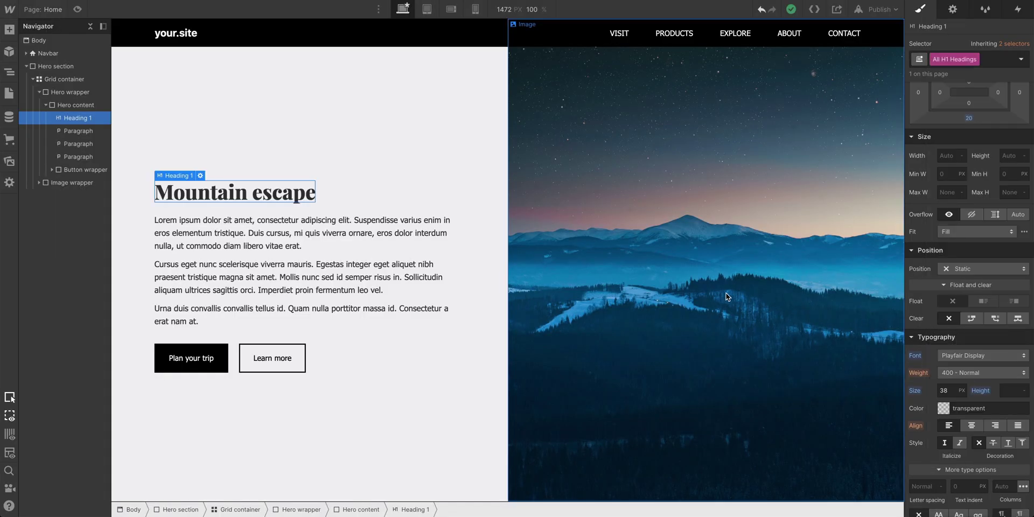
Switch the Heading 2 class font to Raleway
left_click(269, 197)
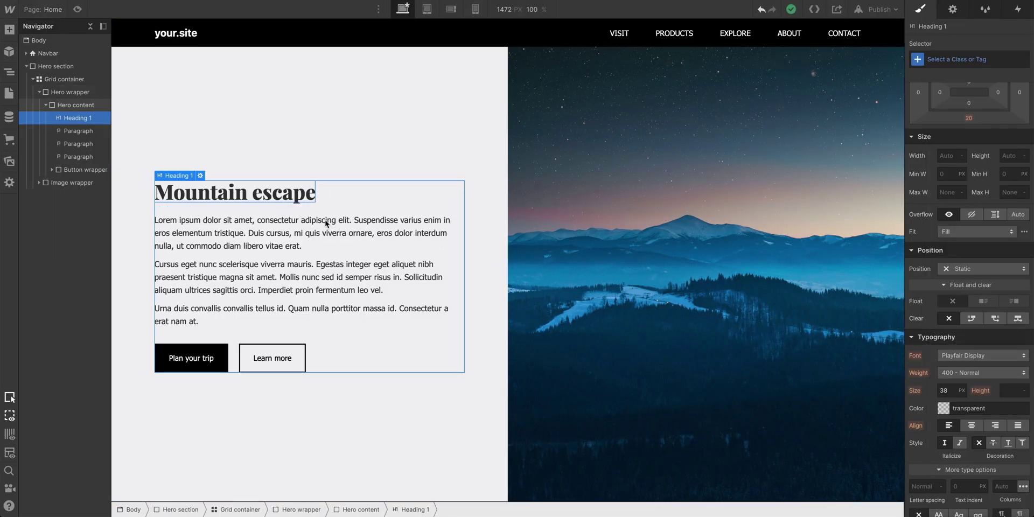
left_click(1001, 356)
left_click(998, 369)
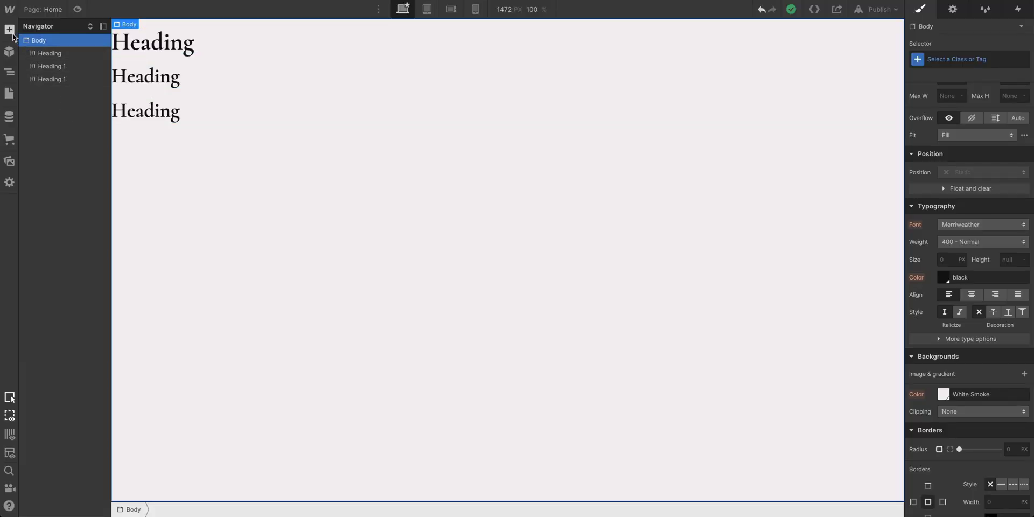
Add a Lorem ipsum paragraph below the headings, duplicate it into four, and select the second
left_click(12, 33)
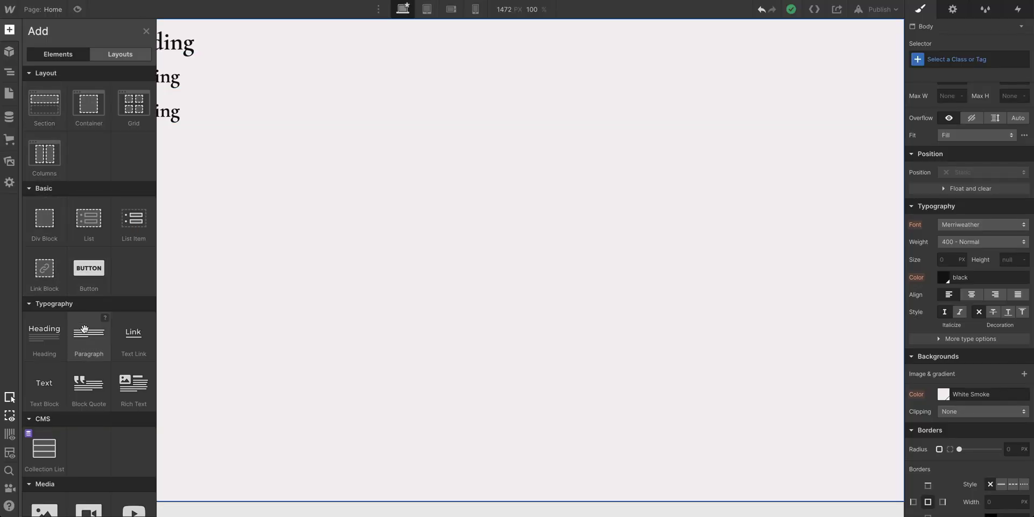
left_click_drag(88, 333, 255, 193)
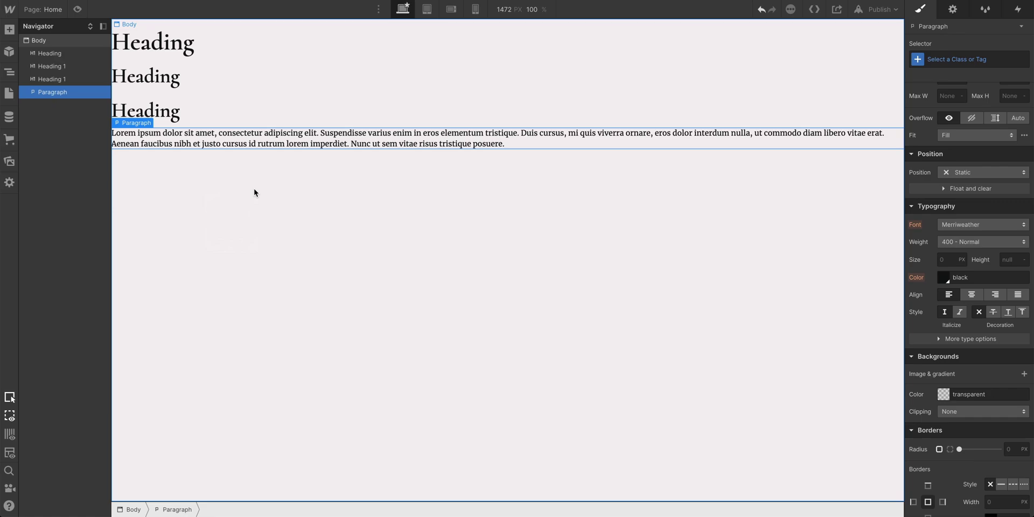
key("ctrl+d")
key("ctrl+d")
key("ctrl+d")
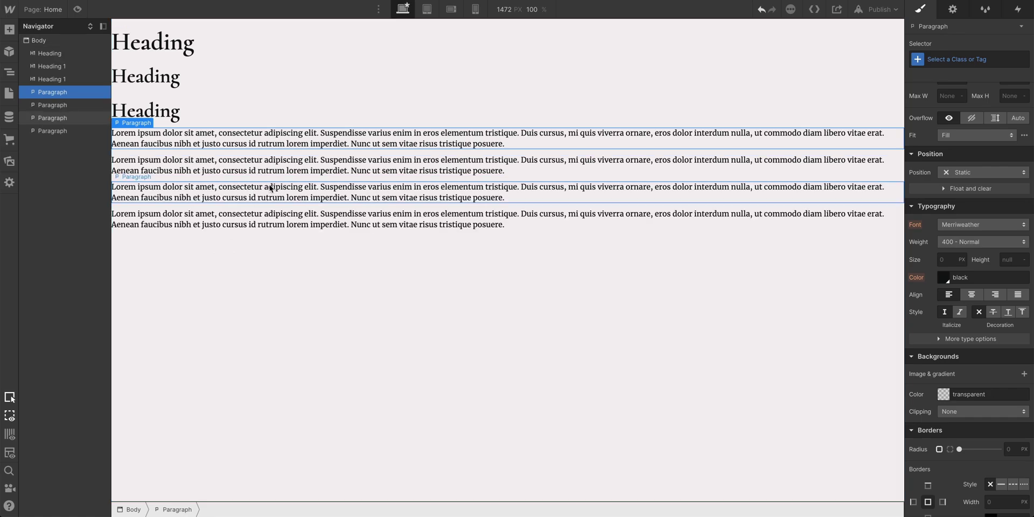
left_click(336, 167)
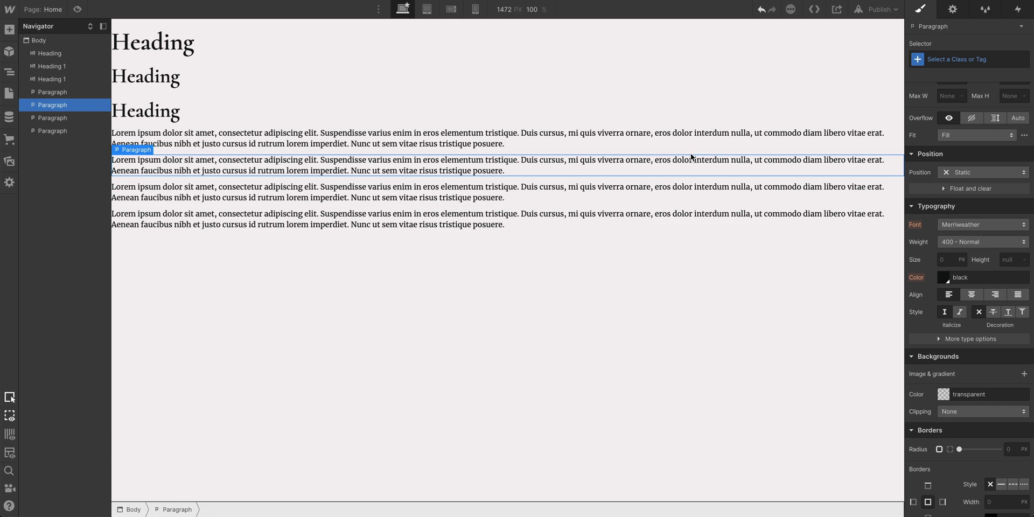
Give the All Paragraphs tag a unitless 1.6 line height and adjust its font size
left_click(1001, 57)
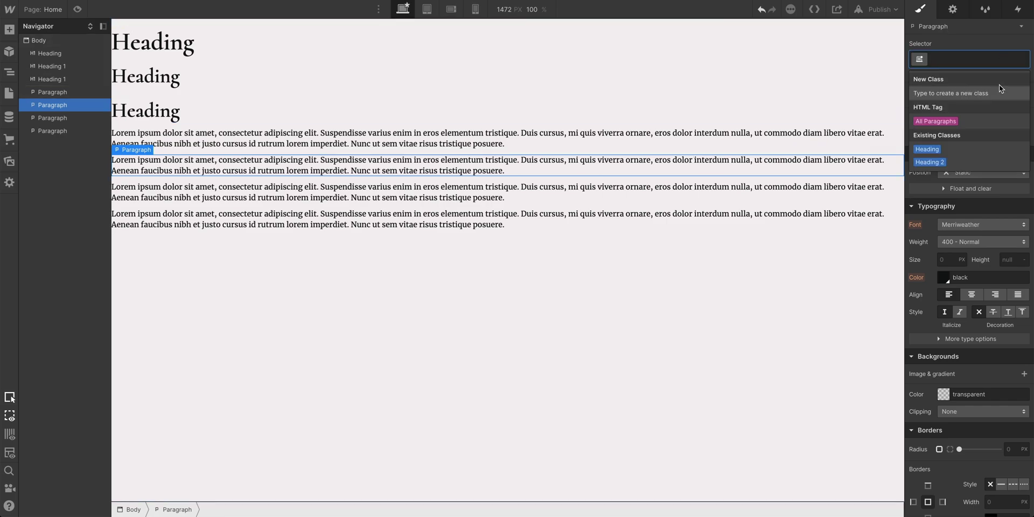
left_click(999, 121)
scroll(1000, 123, "down", 1)
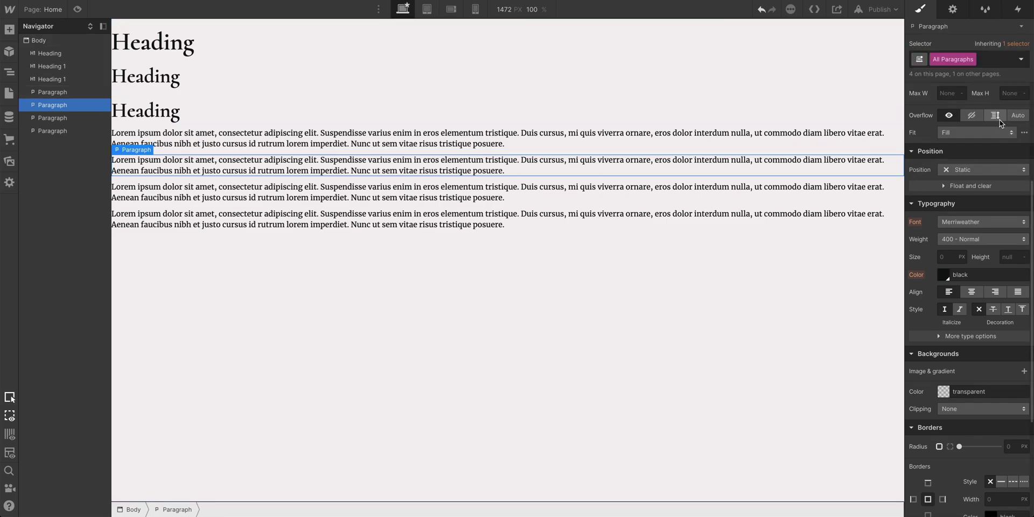
scroll(1002, 124, "down", 2)
scroll(1006, 126, "down", 1)
left_click(1010, 132)
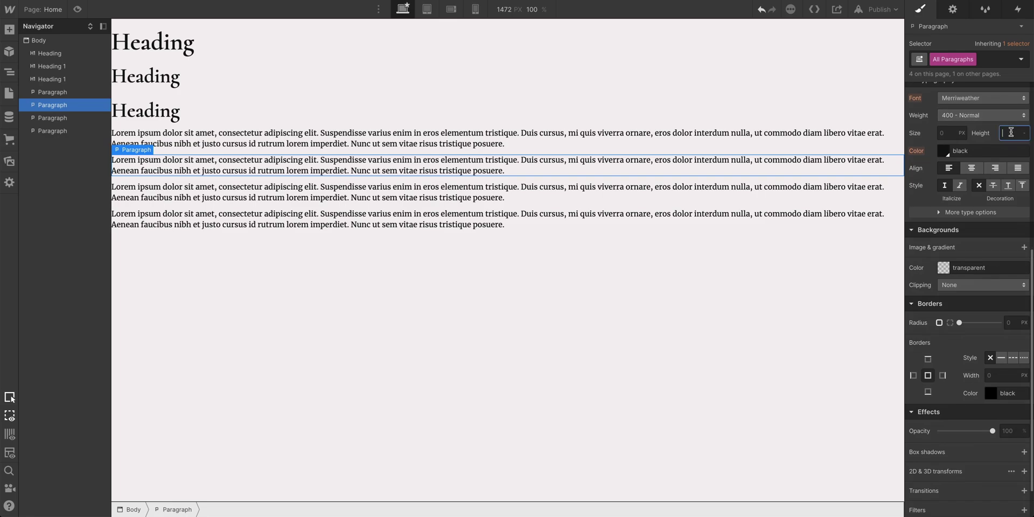
type("1.6")
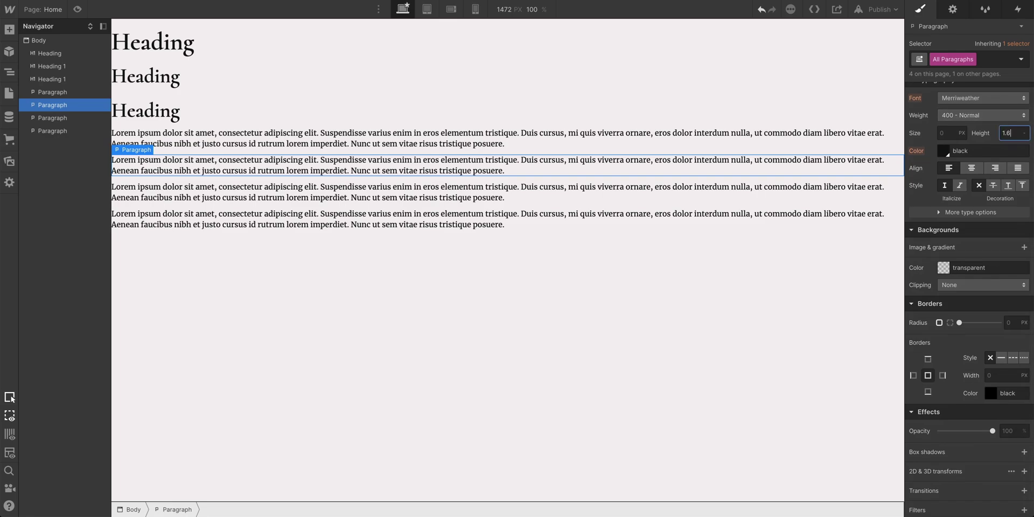
key("Return")
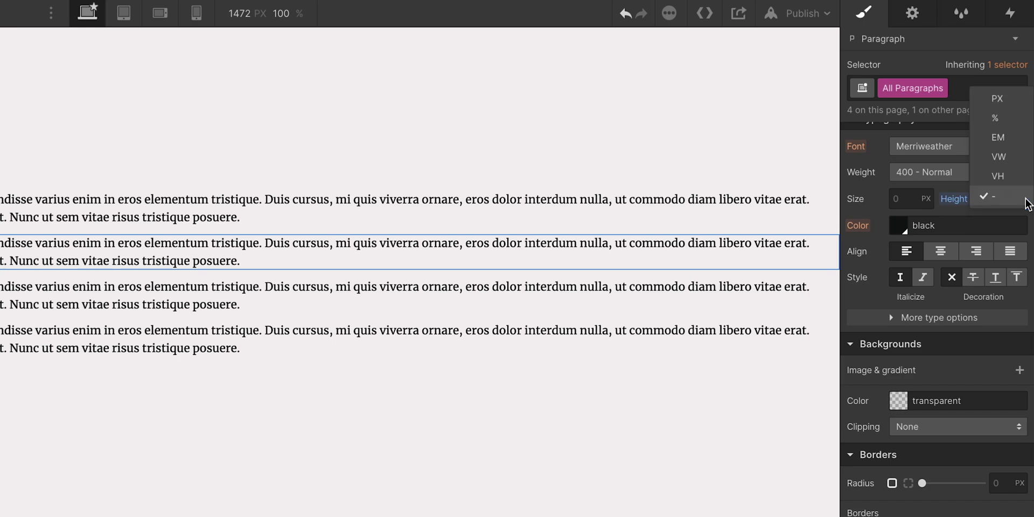
left_click(1025, 199)
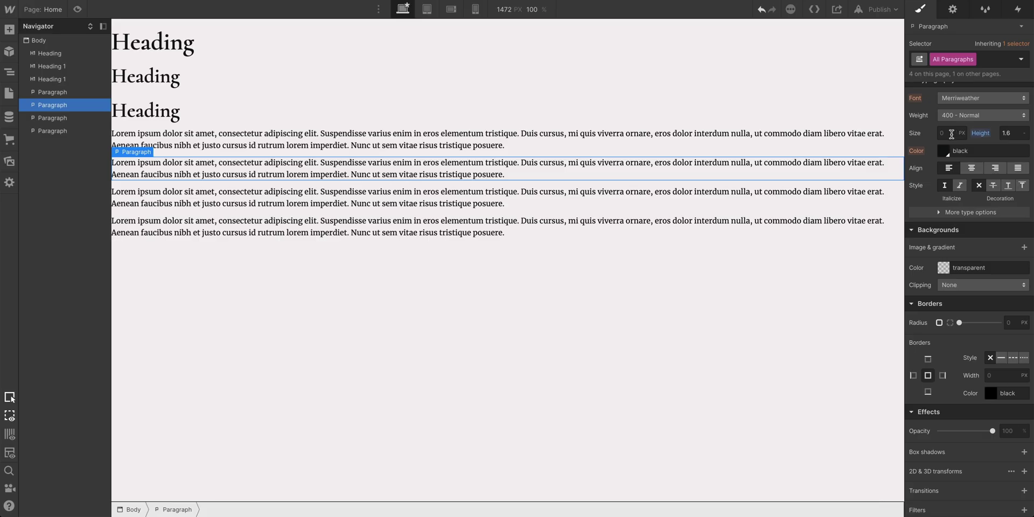
mouse_move(942, 132)
left_mouse_down()
mouse_move(978, 133)
mouse_move(925, 139)
left_mouse_up()
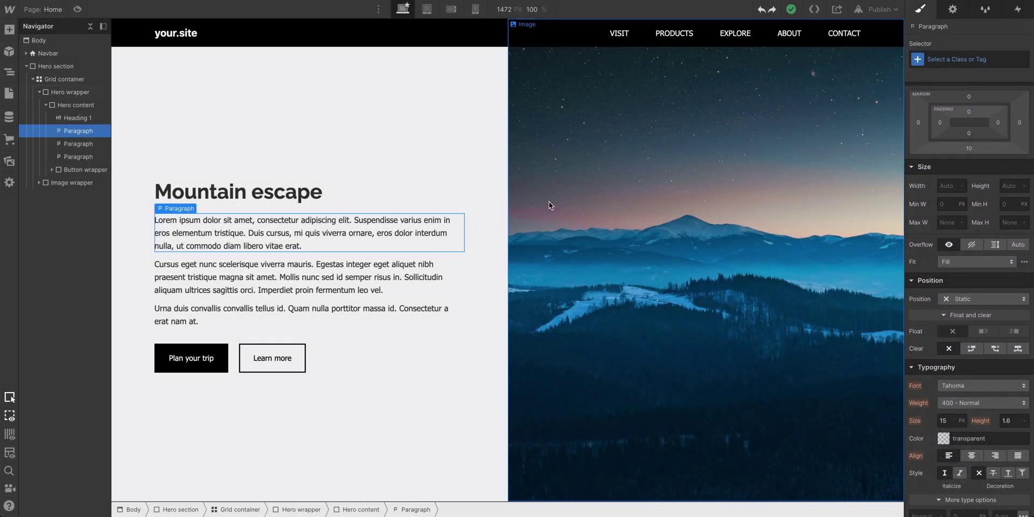
On the All Paragraphs tag, check line height and raise the bottom margin to 20 px
left_click(977, 59)
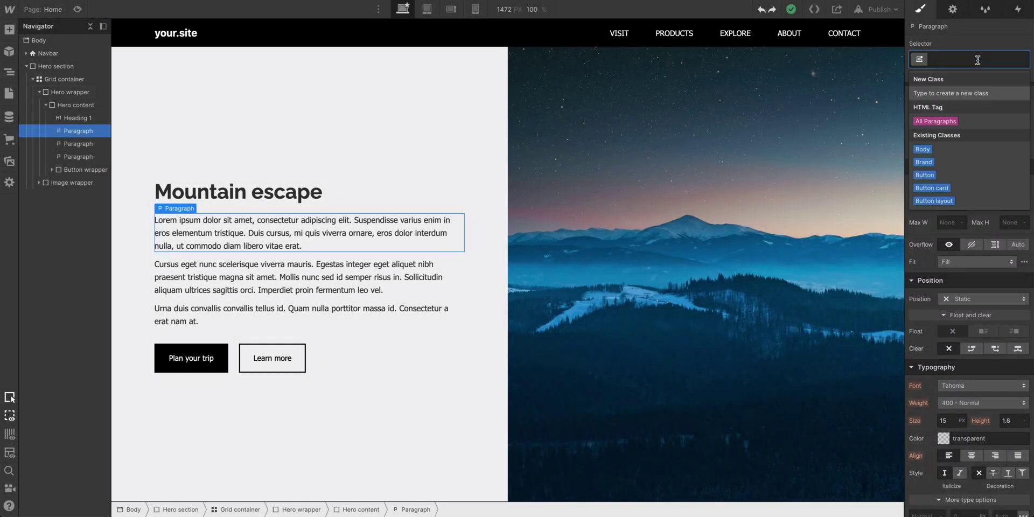
left_click(976, 117)
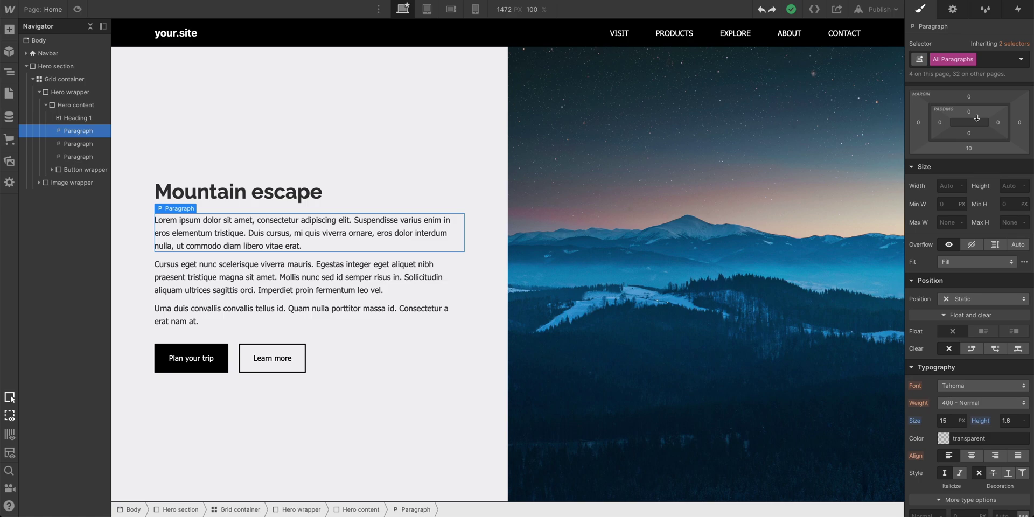
scroll(977, 124, "down", 2)
scroll(981, 143, "down", 2)
scroll(986, 164, "down", 2)
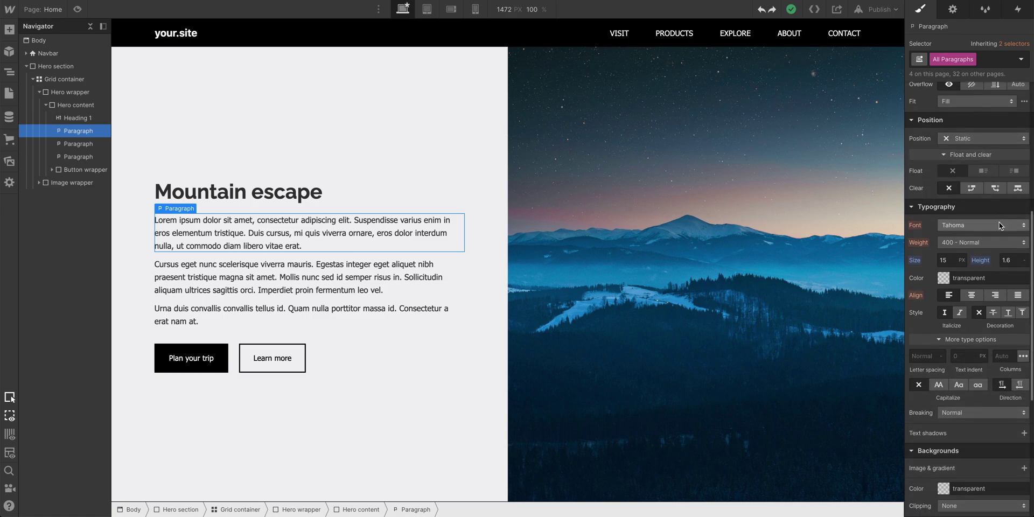
left_click_drag(1007, 260, 1003, 261)
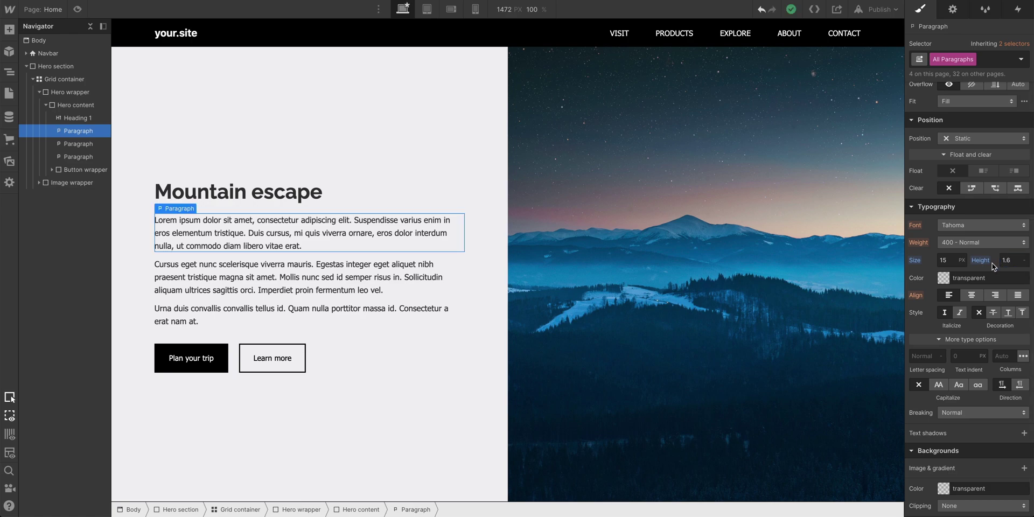
scroll(996, 180, "up", 3)
scroll(992, 162, "up", 3)
scroll(988, 143, "up", 2)
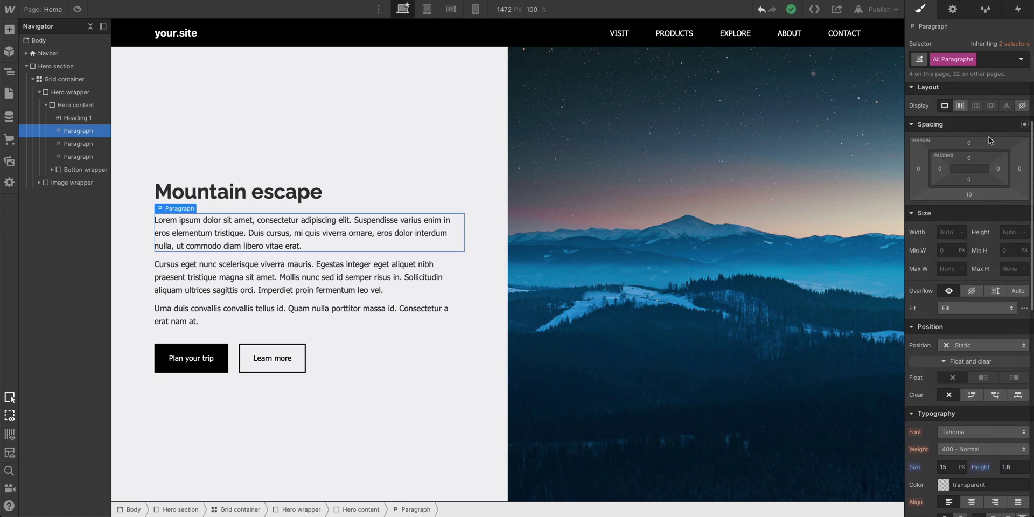
left_click_drag(975, 198, 983, 213)
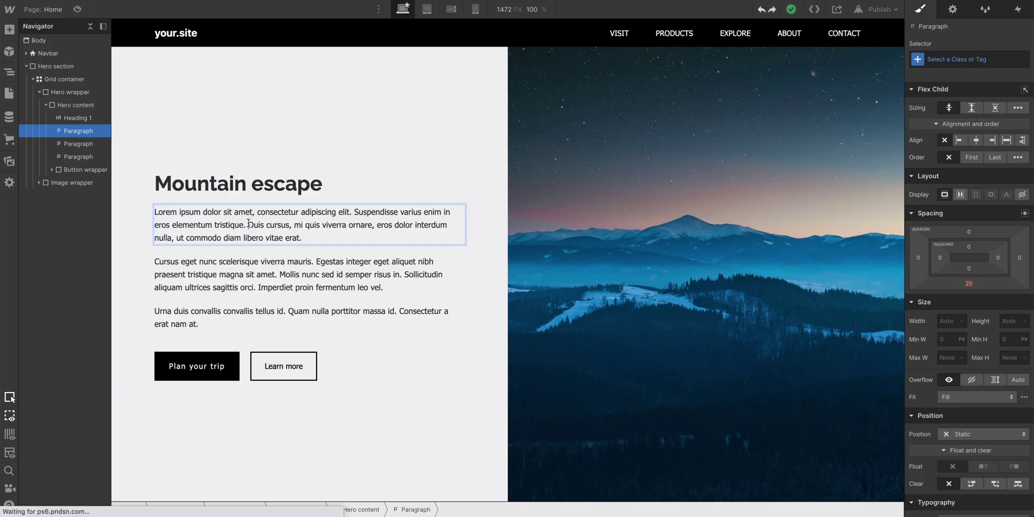
left_click_drag(248, 224, 373, 225)
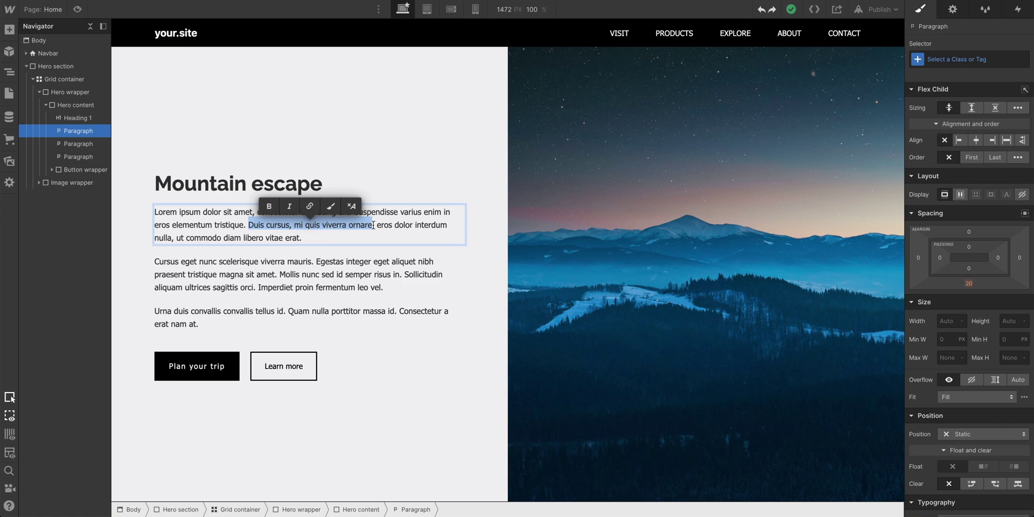
left_click(315, 214)
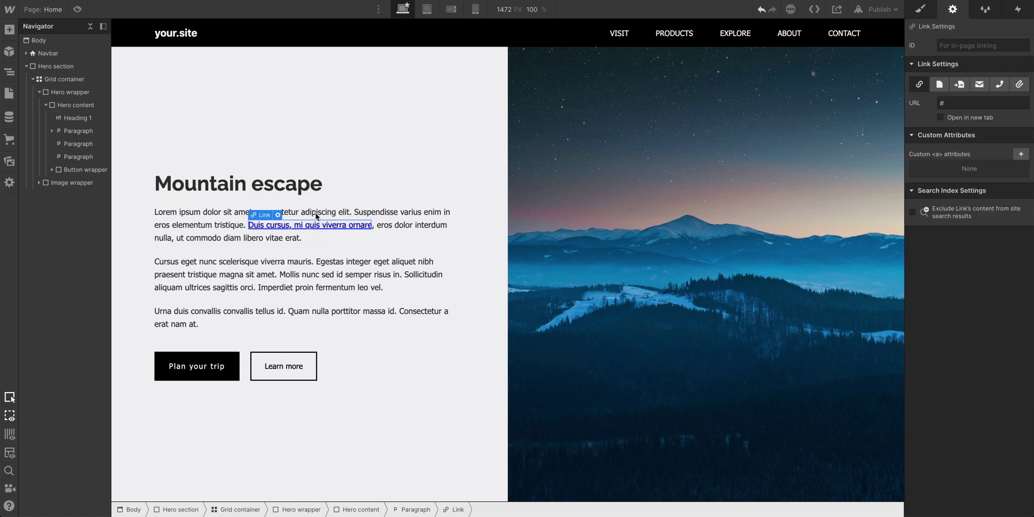
left_click(278, 215)
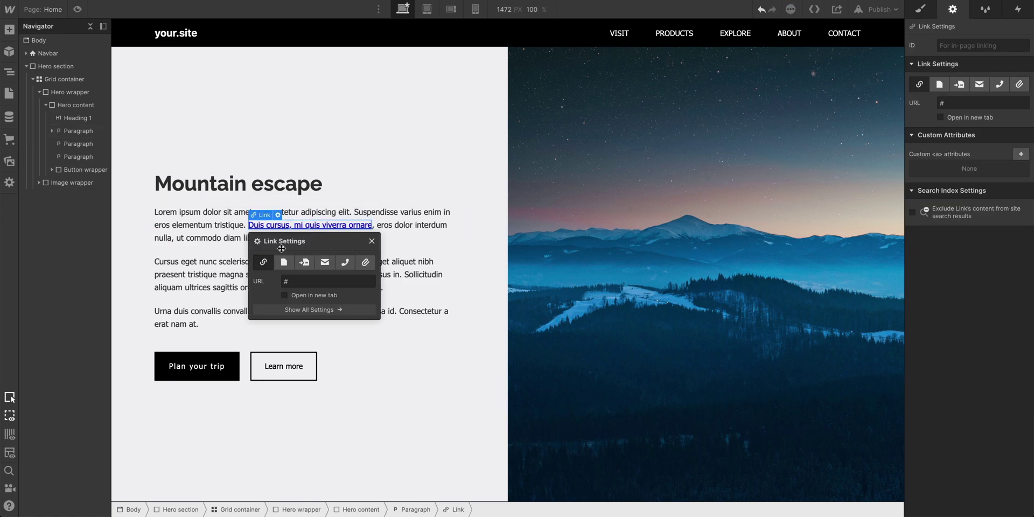
left_click(290, 279)
type("https://us.coca-cola.com/")
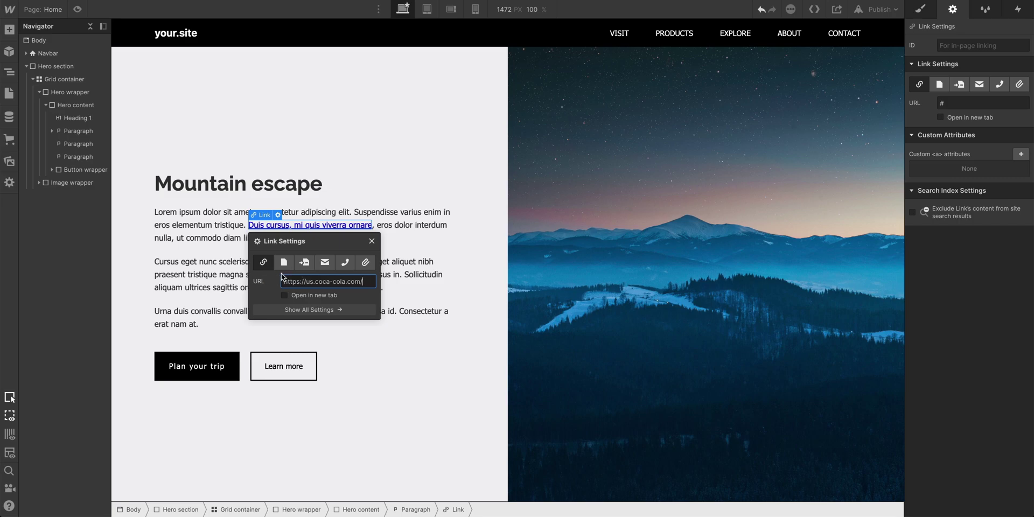
left_click(371, 242)
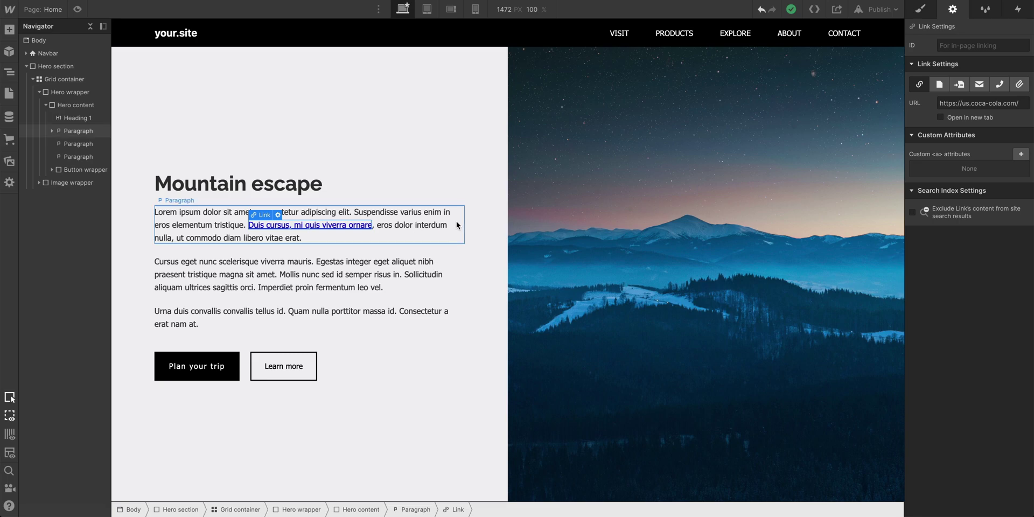
Give the All Links tag near-black #131212 text, 32 px size and 16 px letter spacing
left_click(928, 16)
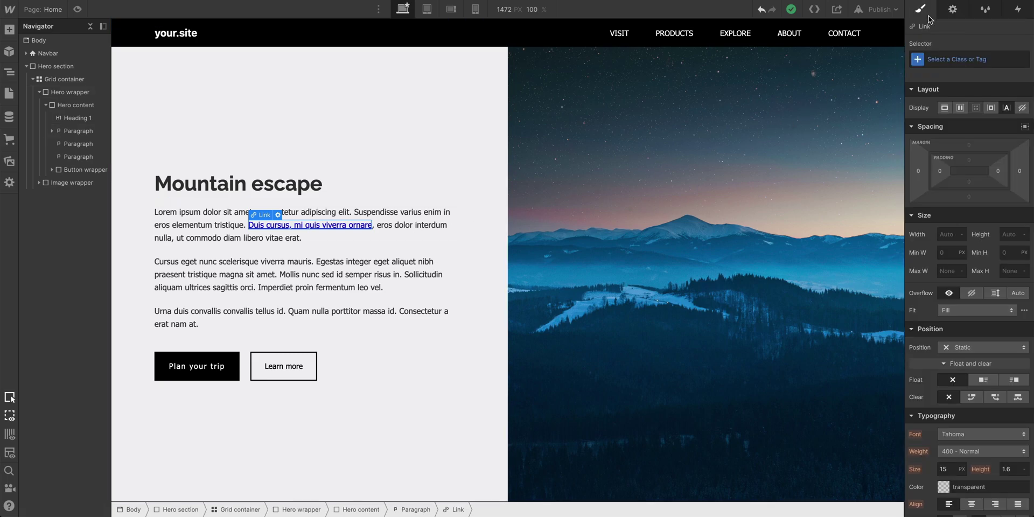
left_click(997, 55)
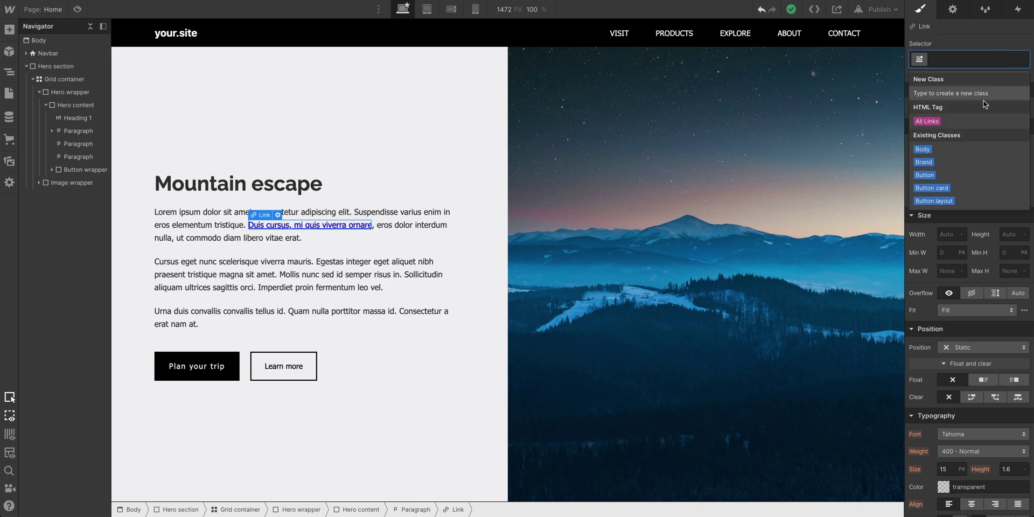
left_click(981, 121)
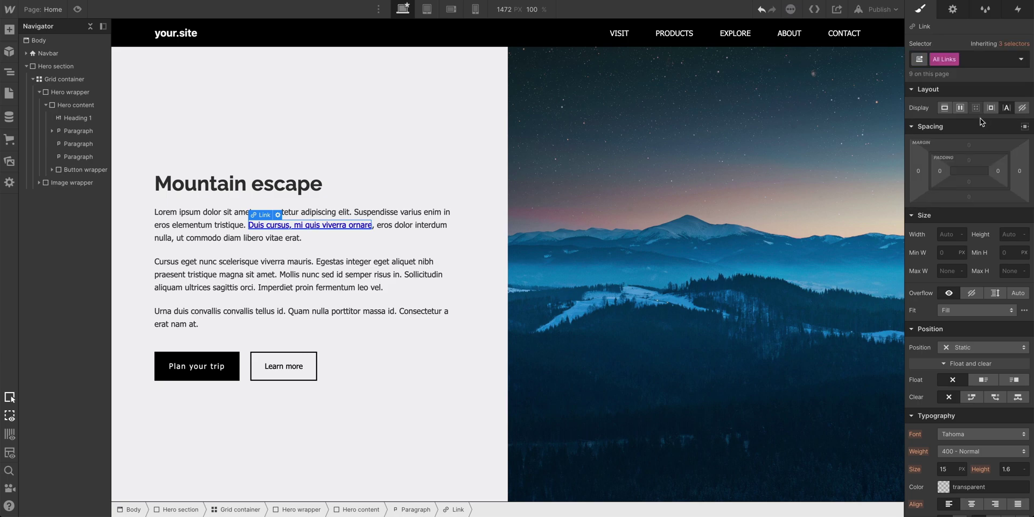
scroll(975, 161, "down", 2)
scroll(967, 204, "down", 2)
scroll(955, 237, "down", 2)
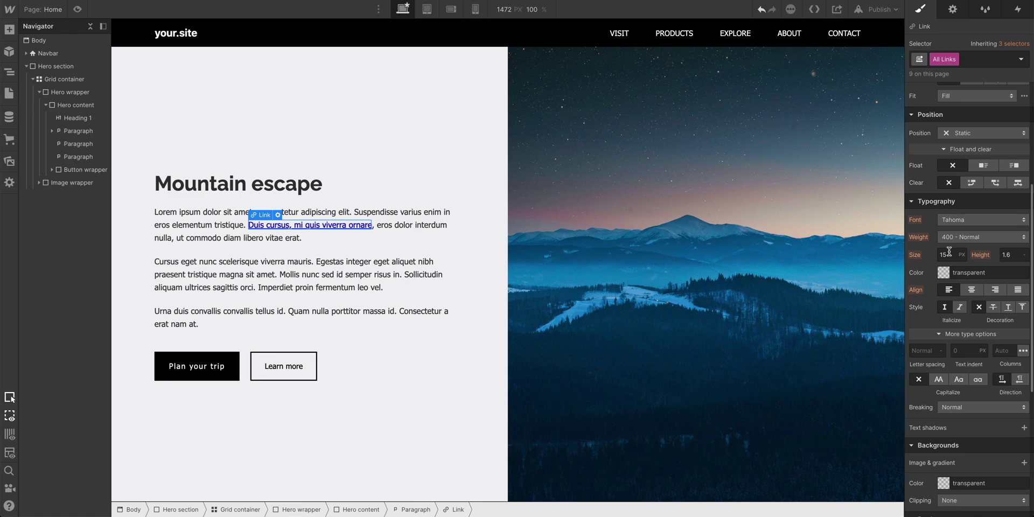
left_click(943, 273)
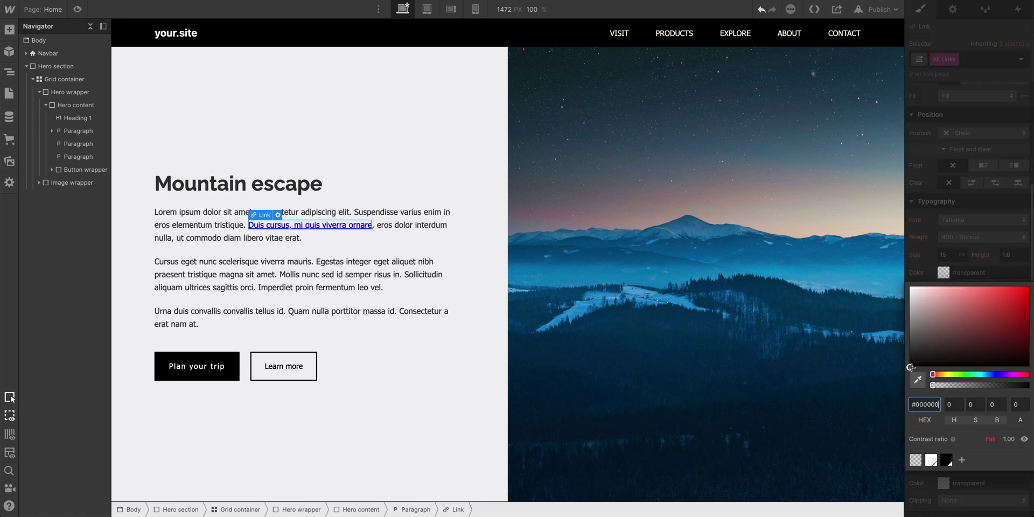
left_click_drag(911, 367, 914, 360)
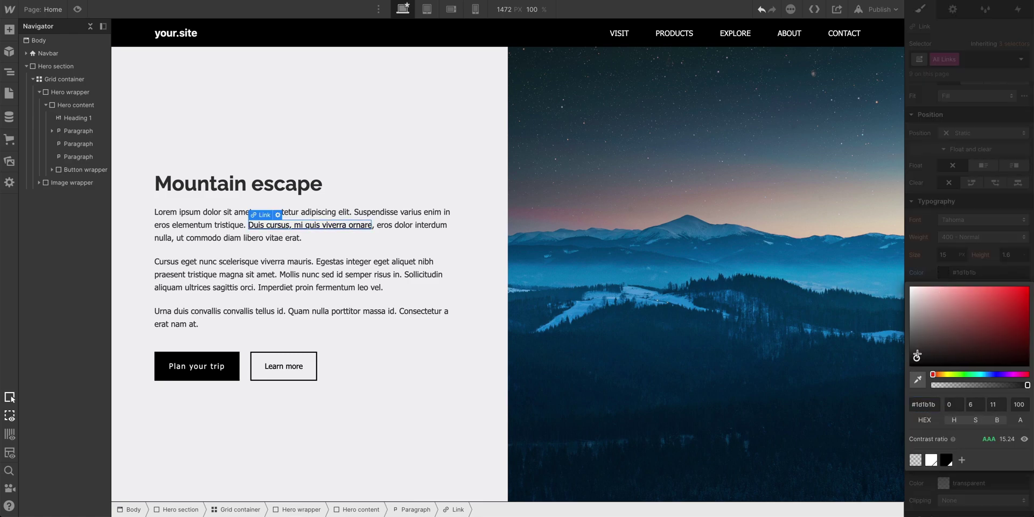
left_click(936, 280)
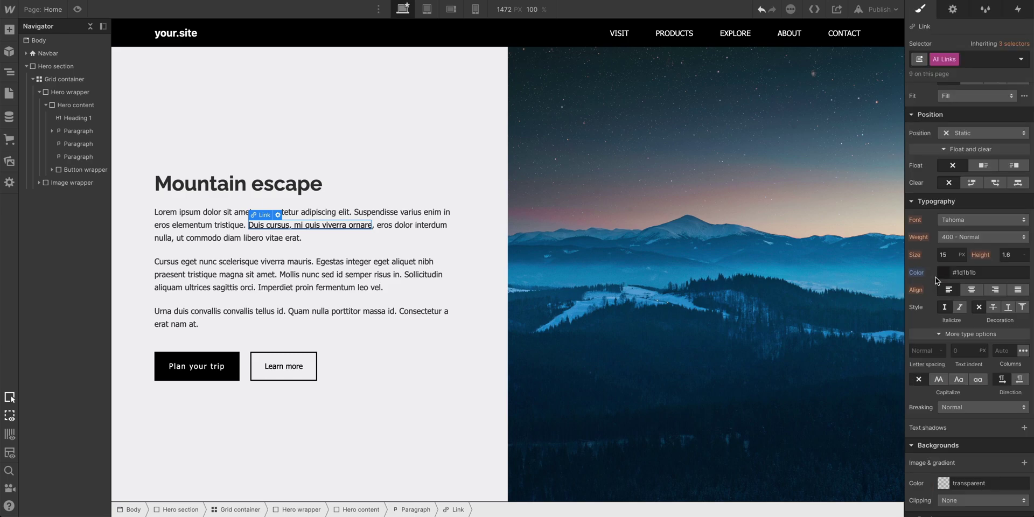
left_click_drag(944, 254, 962, 254)
type("32")
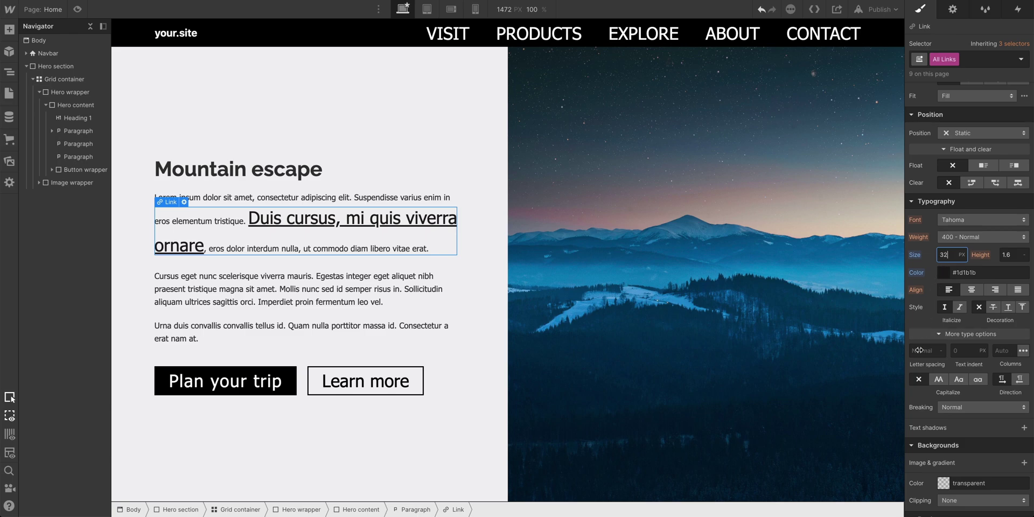
left_click_drag(919, 350, 915, 335)
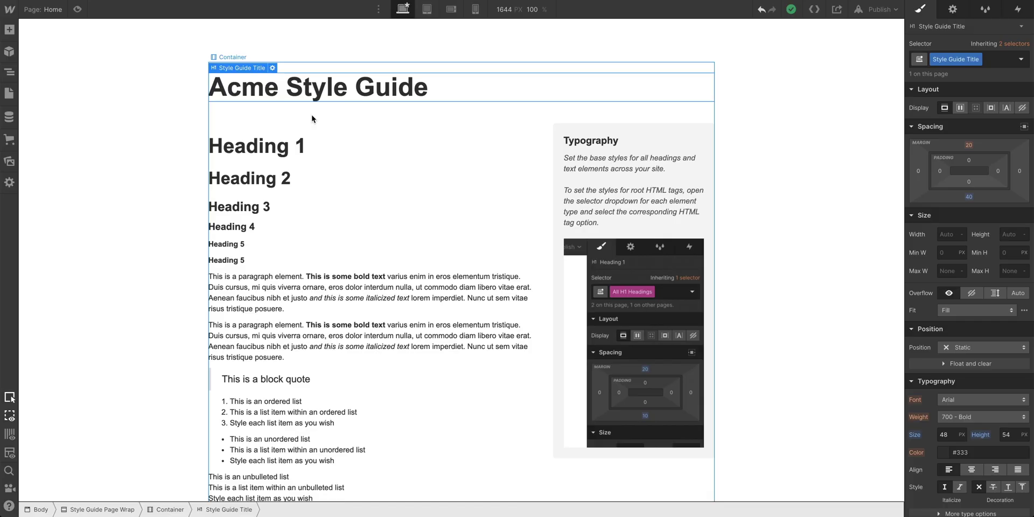
Switch style guide Headings 1, 2 and 3 to the All H1, All H2 and All H3 Headings tags
left_click(317, 142)
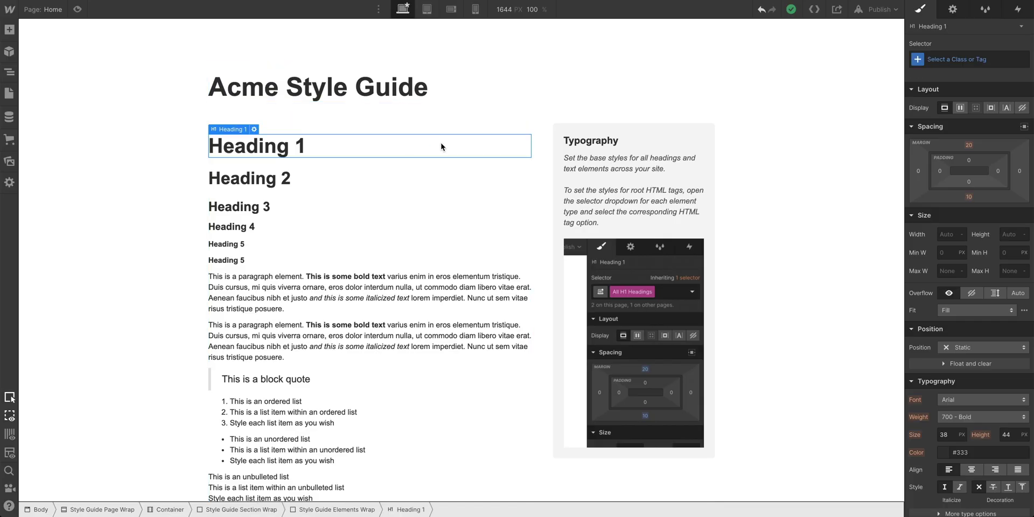
left_click(986, 61)
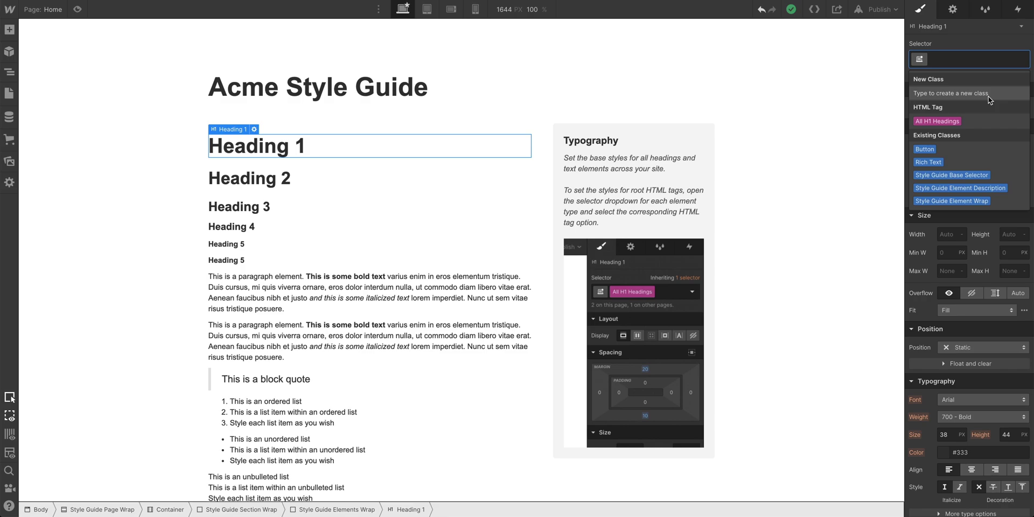
left_click(988, 121)
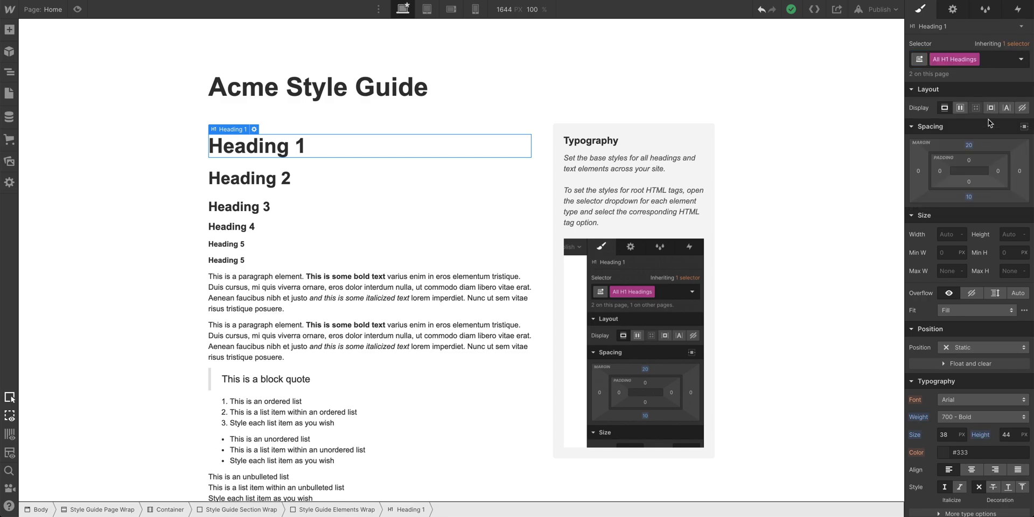
left_click(481, 186)
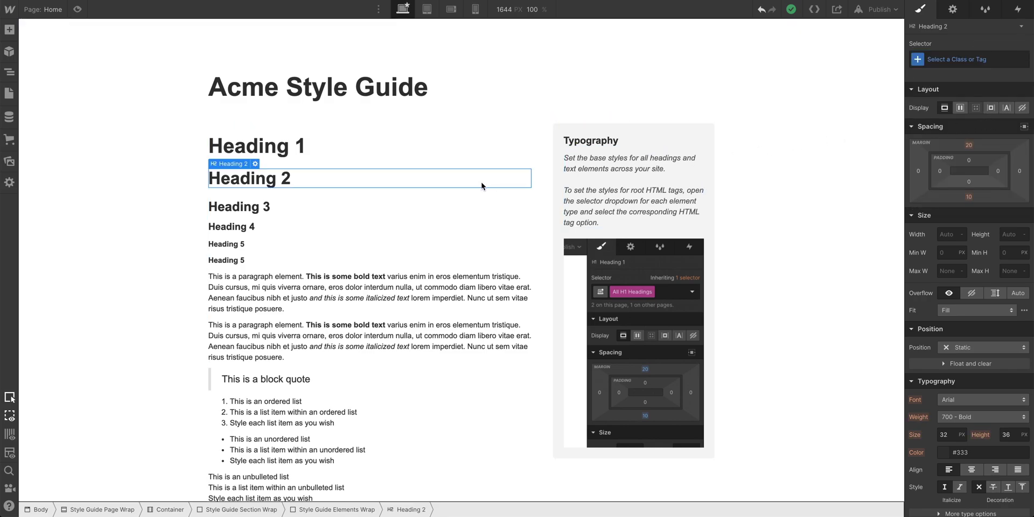
left_click(985, 59)
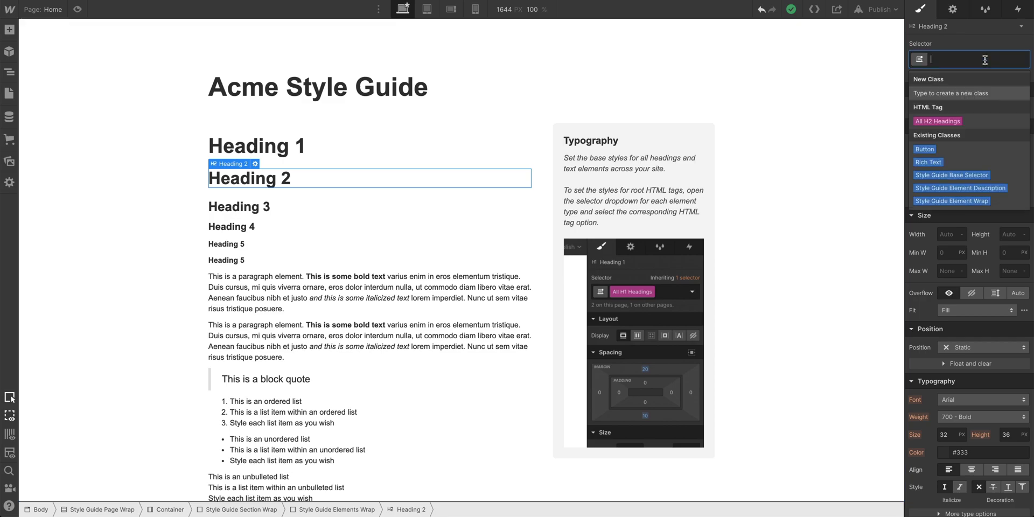
left_click(979, 122)
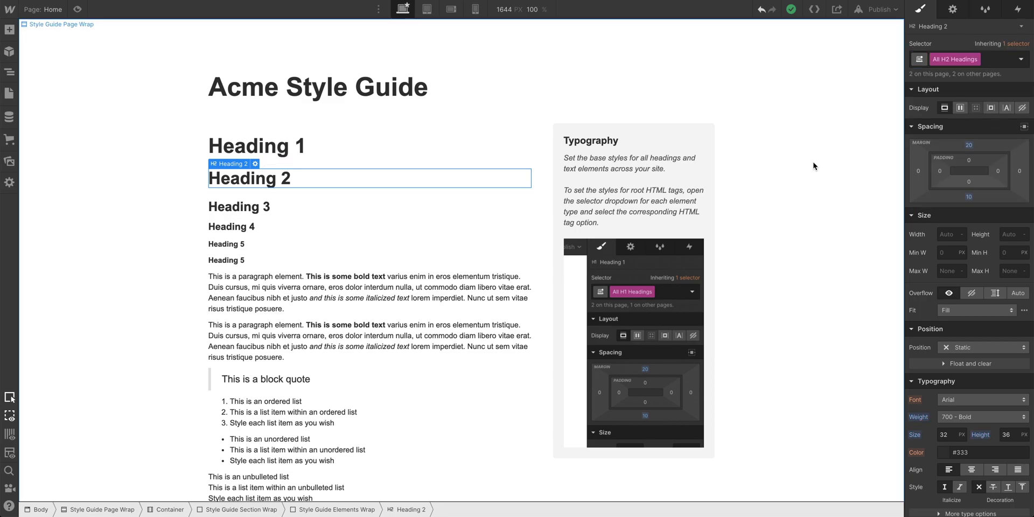
left_click(457, 213)
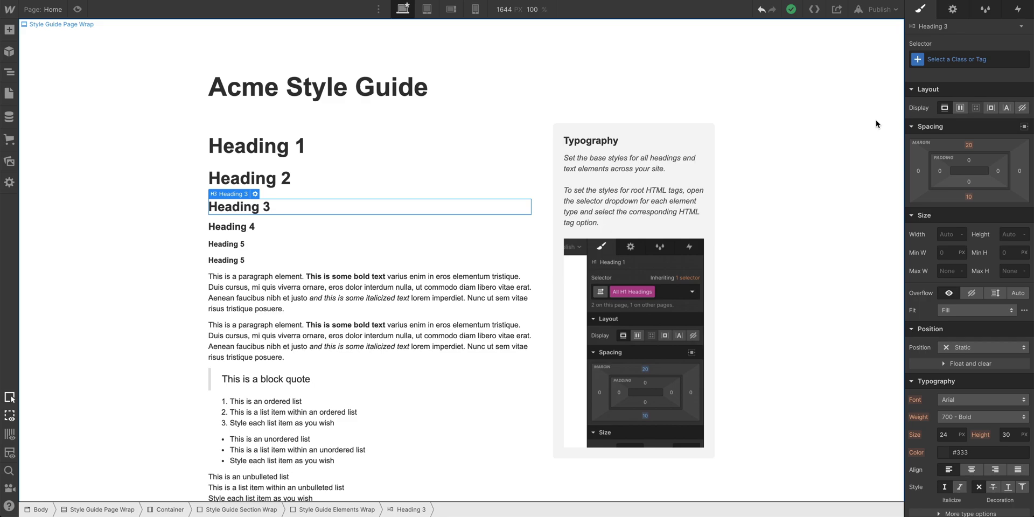
left_click(1000, 60)
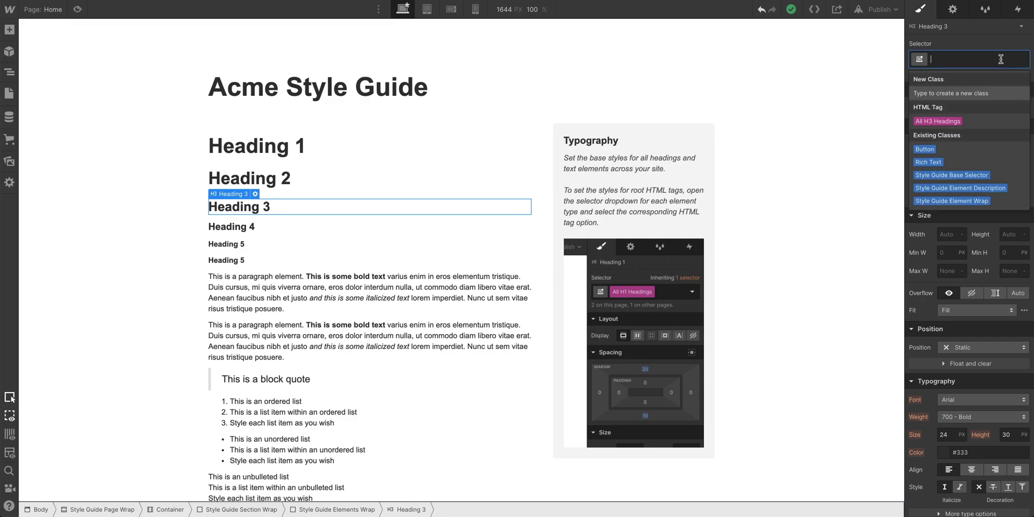
left_click(990, 123)
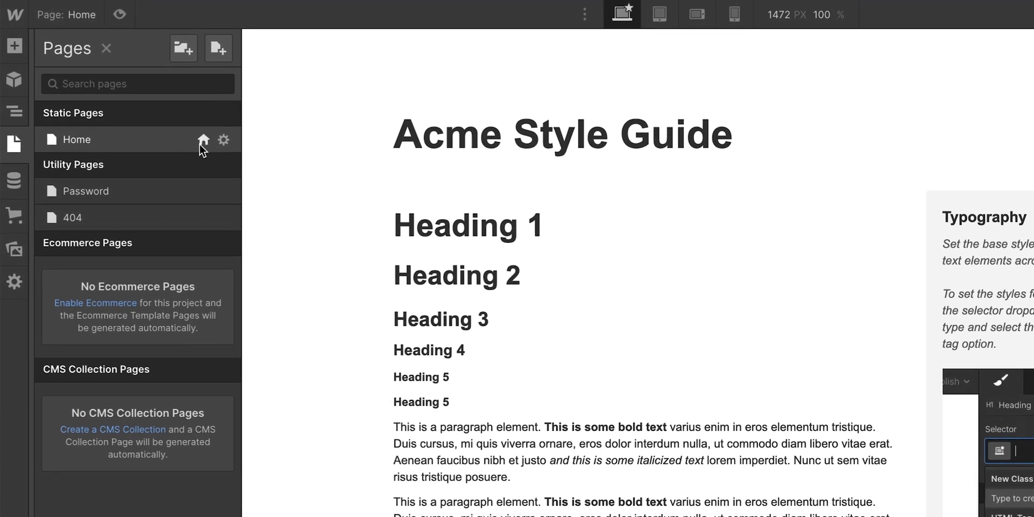
Open the Home page settings from the Pages panel
left_click(223, 141)
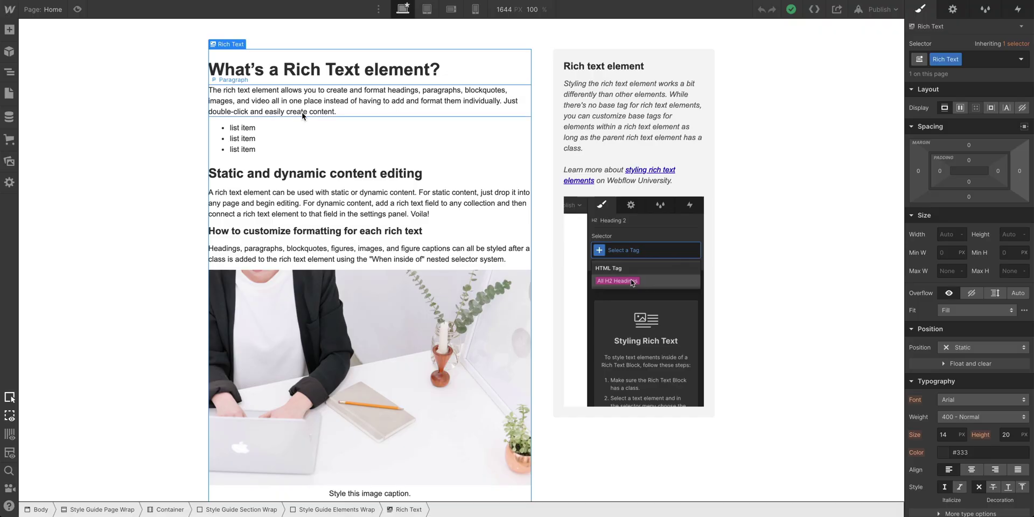
Select the first rich text list item and show its class and tag choices
left_click(306, 129)
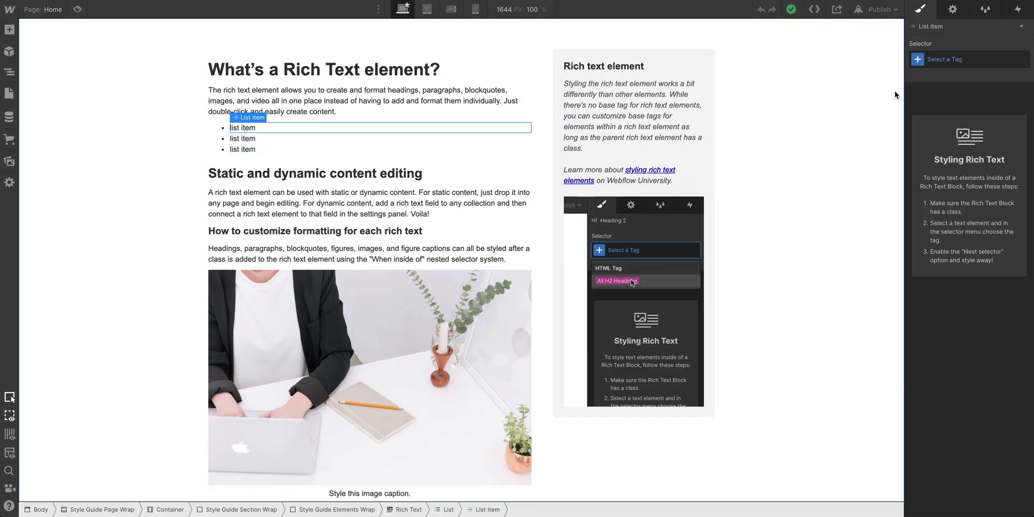
left_click(981, 60)
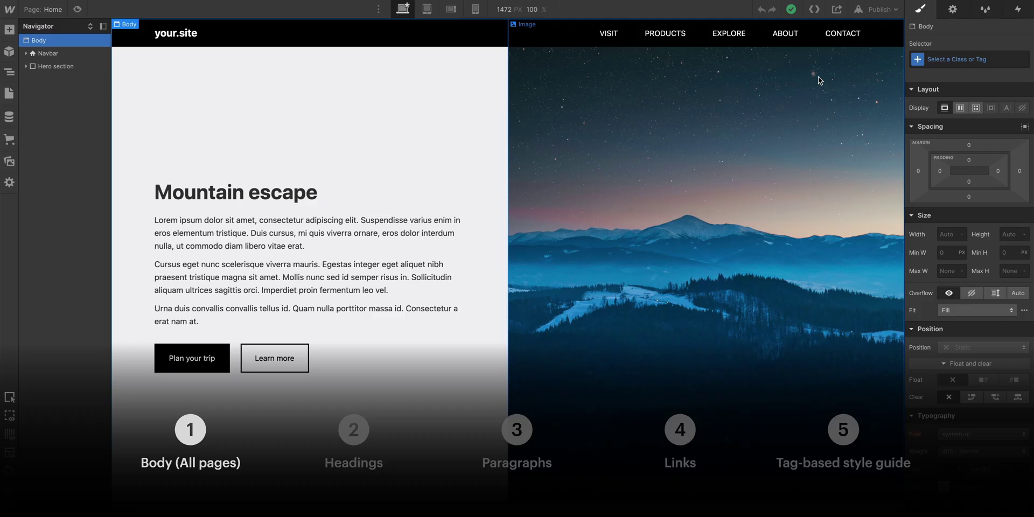
Target the Body (All Pages) tag and dismiss its colour picker
left_click(1003, 58)
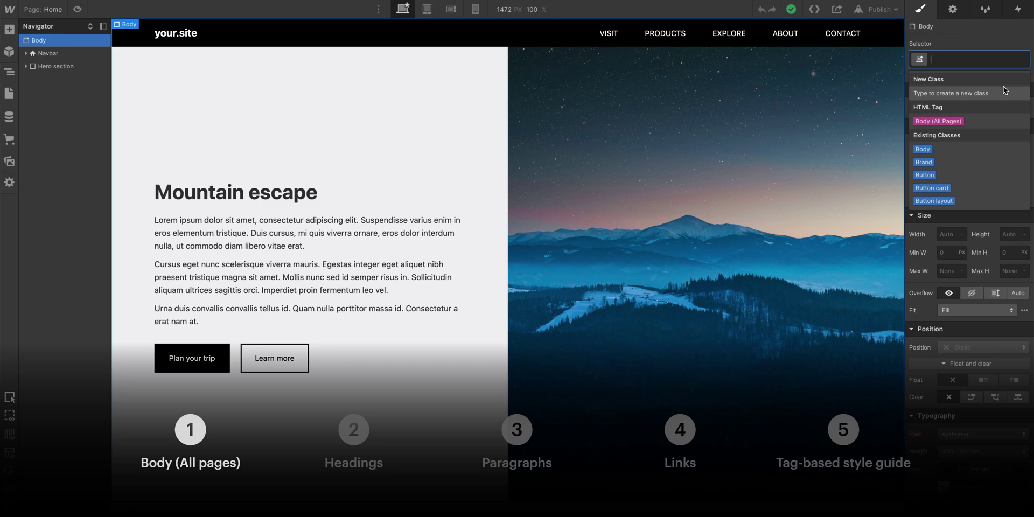
left_click(1002, 120)
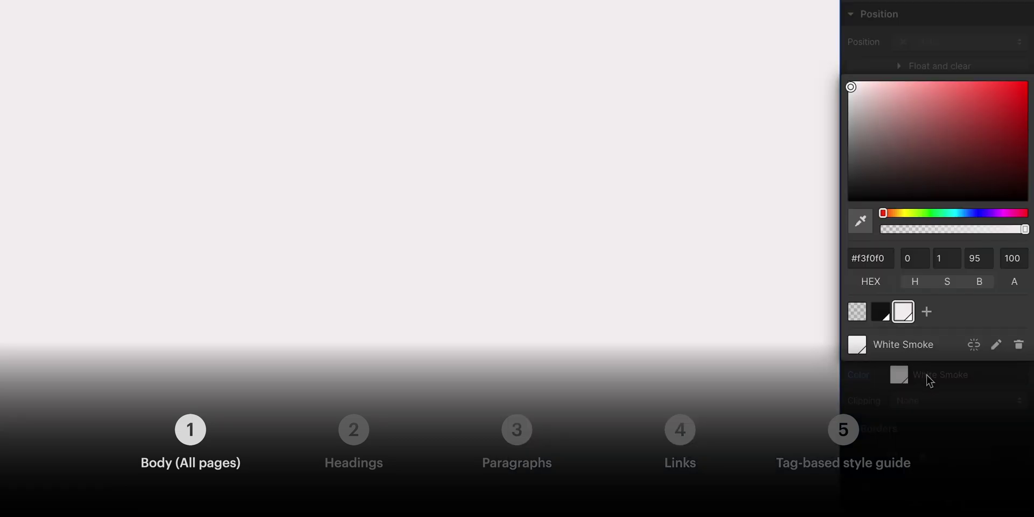
left_click(926, 373)
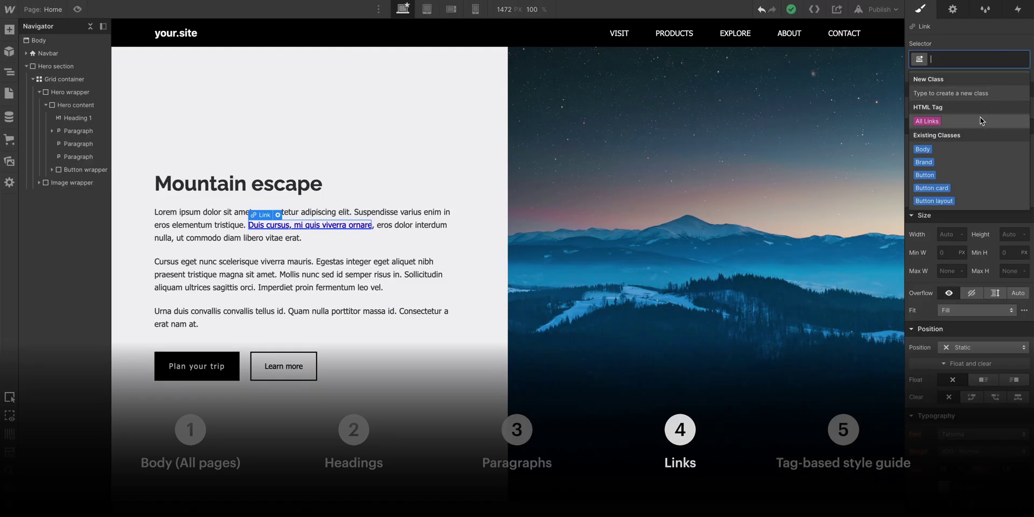
Apply the All Links tag, then reselect the hero link and list its selector choices
left_click(980, 121)
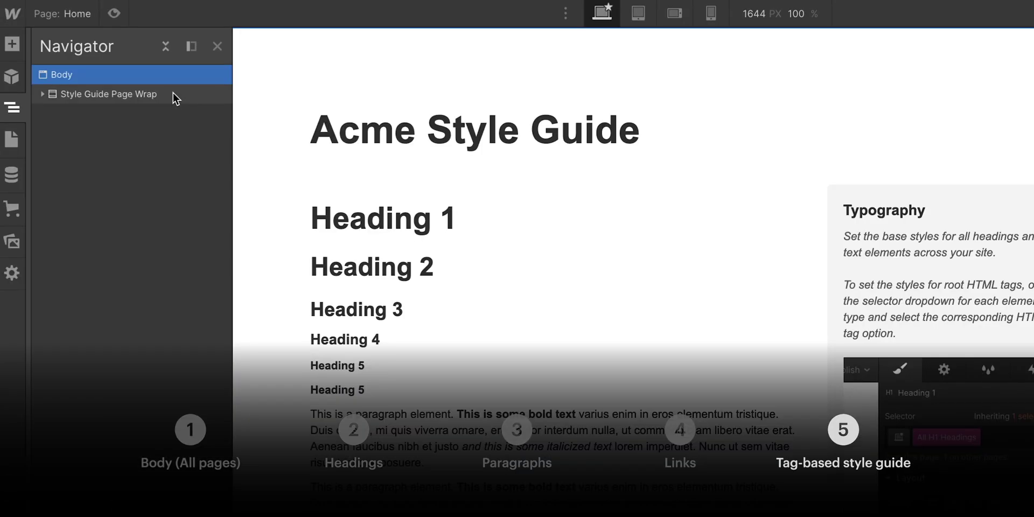
left_click(173, 93)
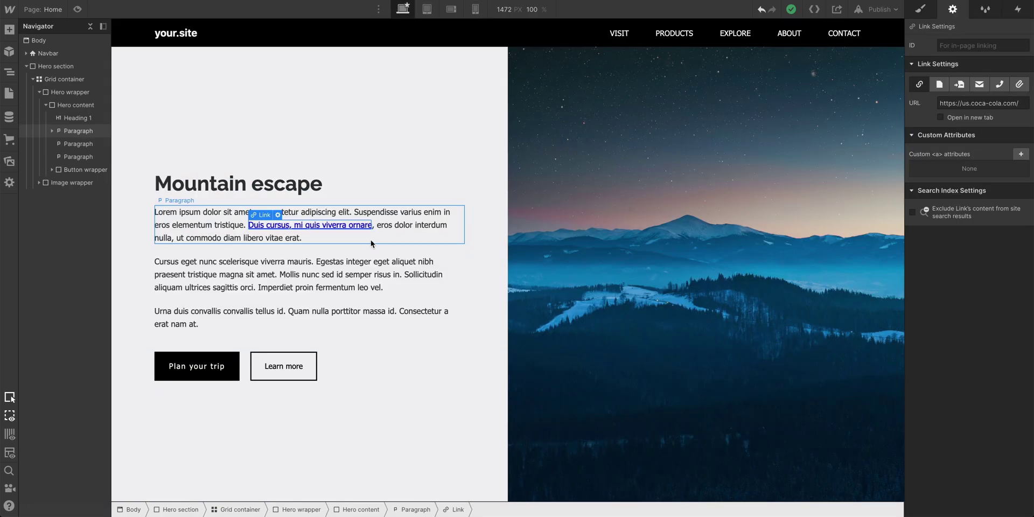
left_click(928, 17)
left_click(996, 56)
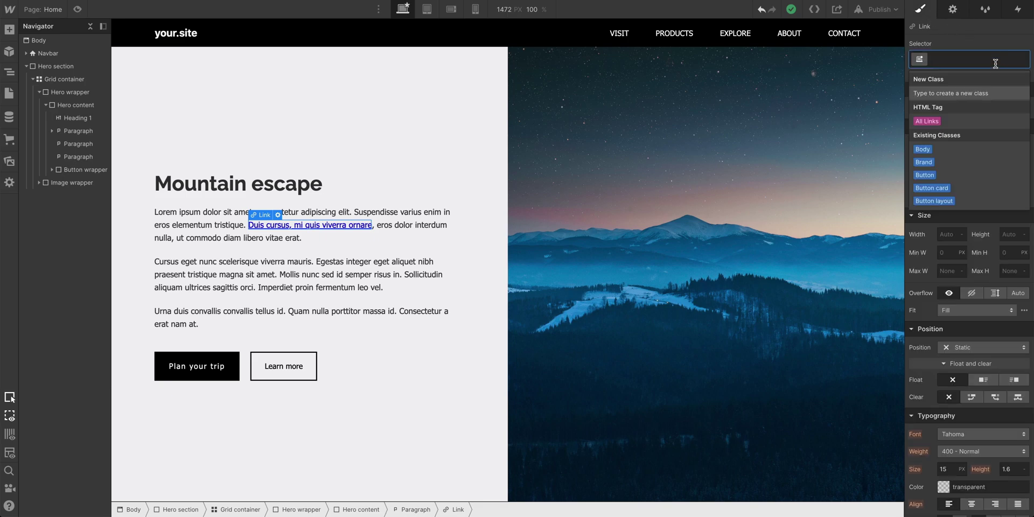